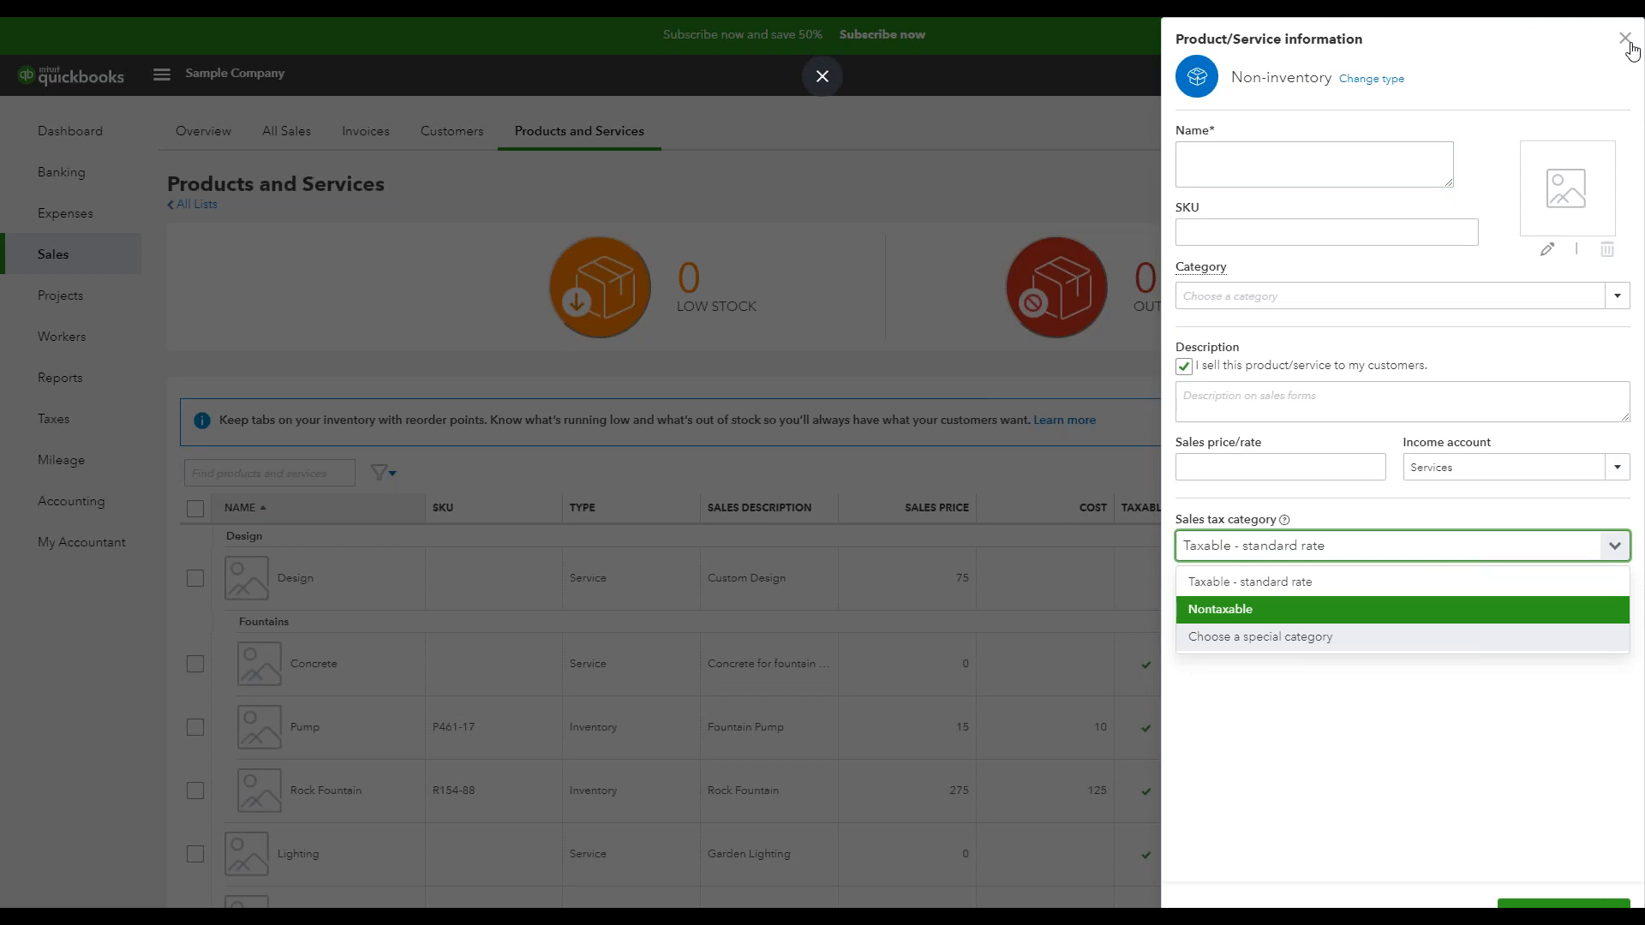
# Step: Discard the blank non-inventory item and save the Pump item with its sales tax category set to Taxable - standard rate
pyautogui.click(1625, 39)
pyautogui.scroll(-2, 651, 514)
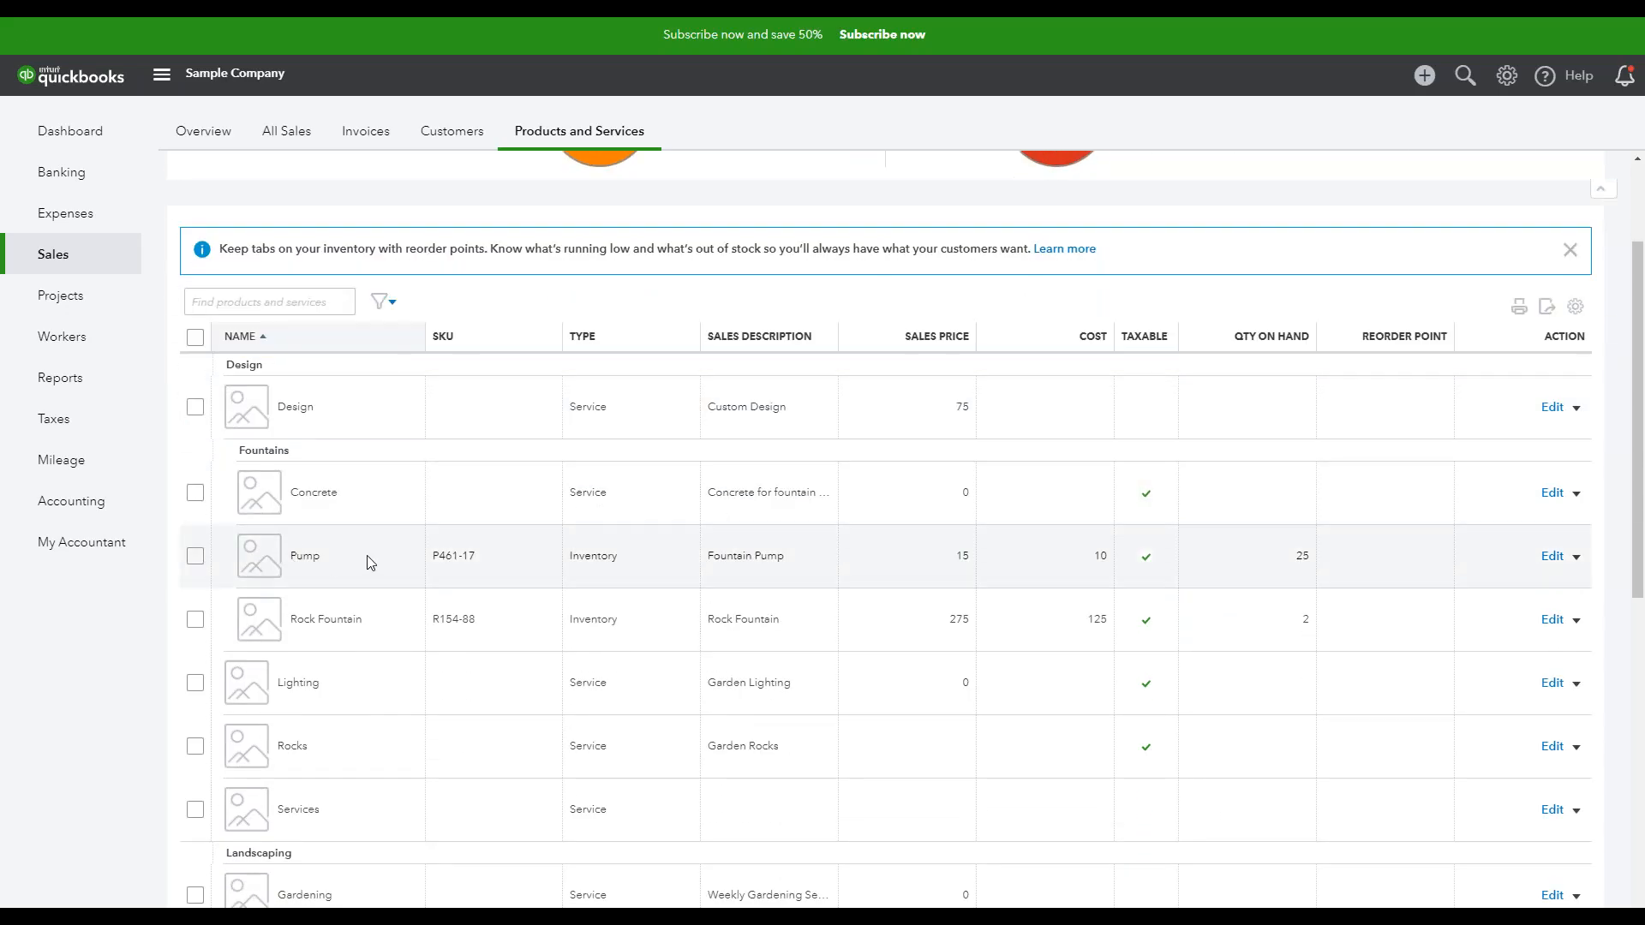
pyautogui.click(1553, 559)
pyautogui.scroll(-2, 1407, 435)
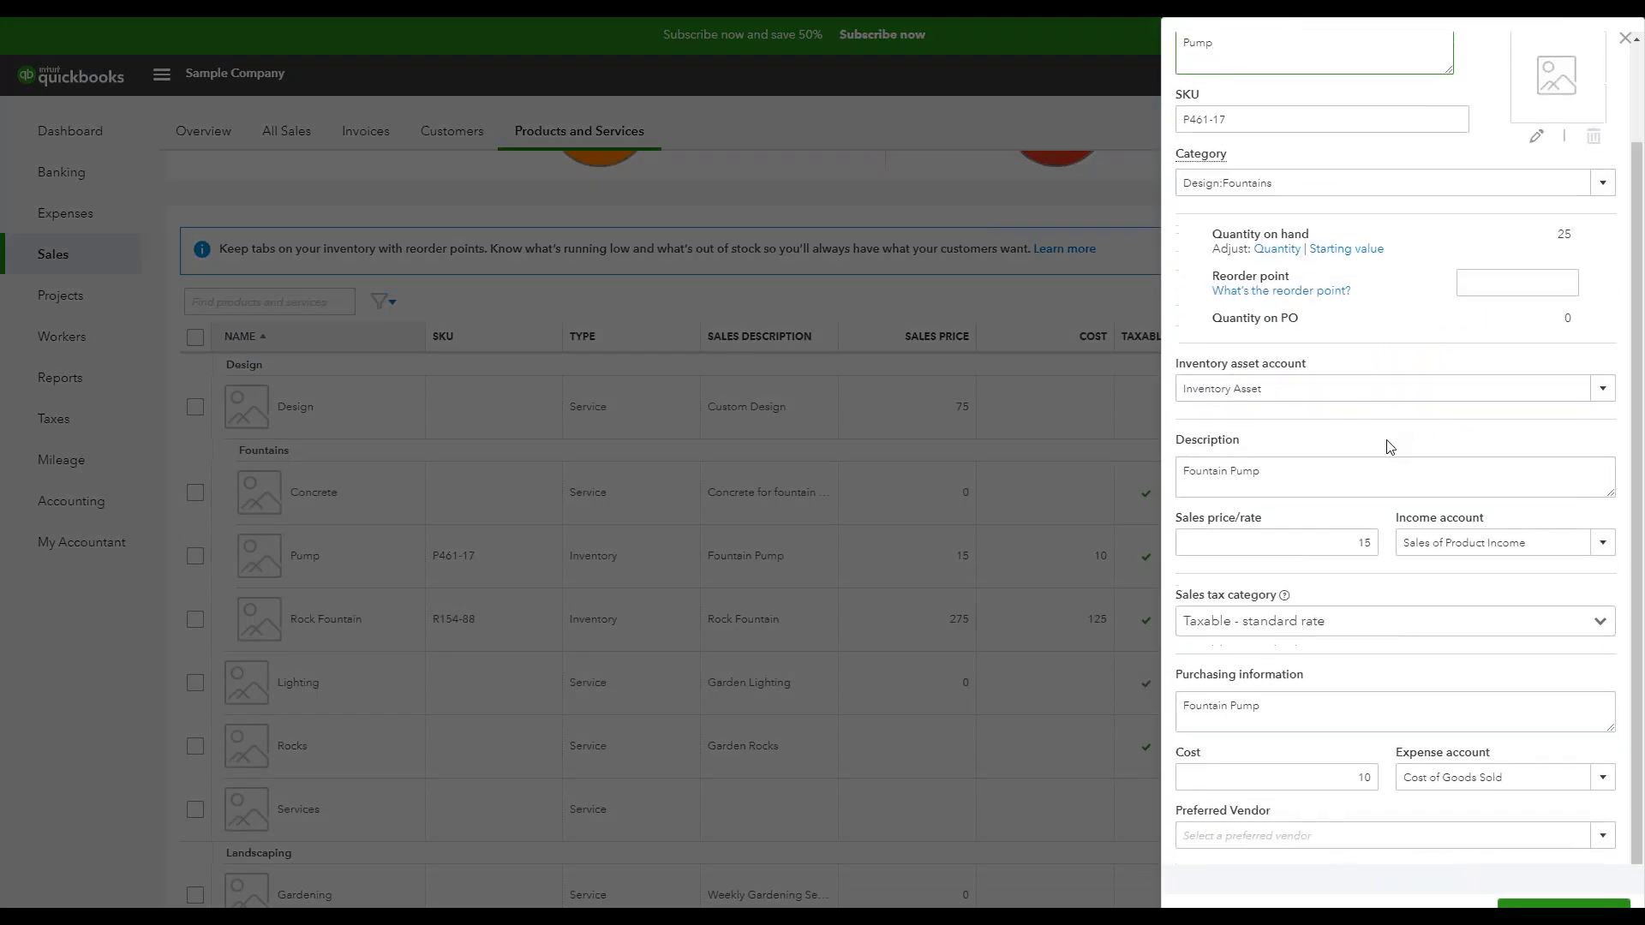
pyautogui.click(1344, 619)
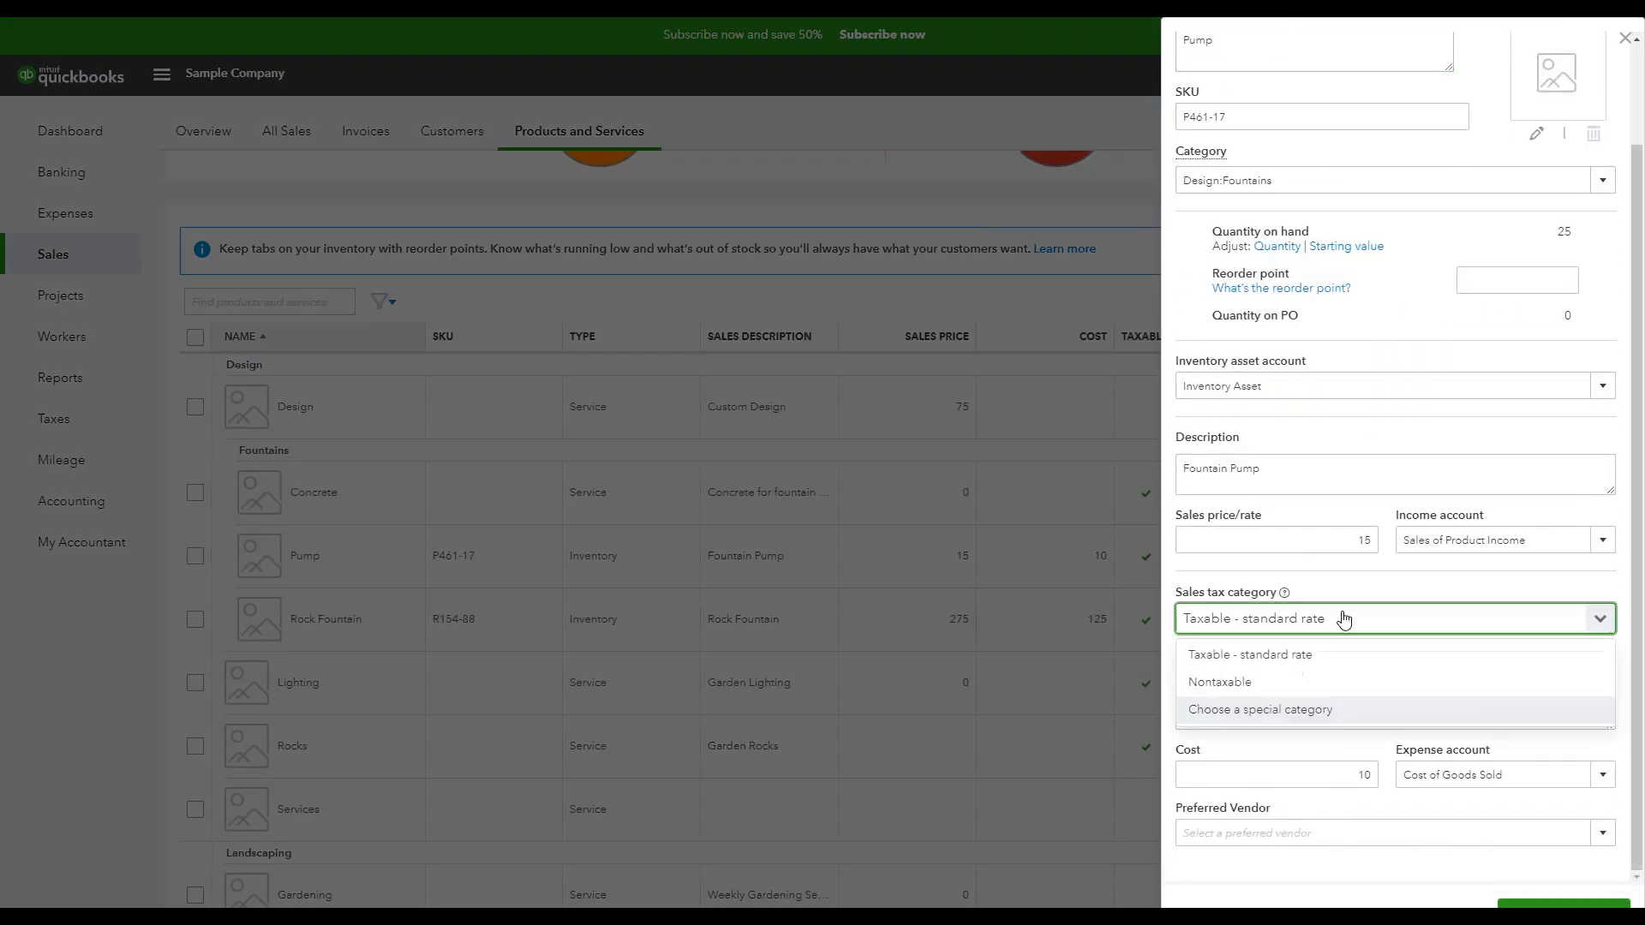
pyautogui.click(1273, 655)
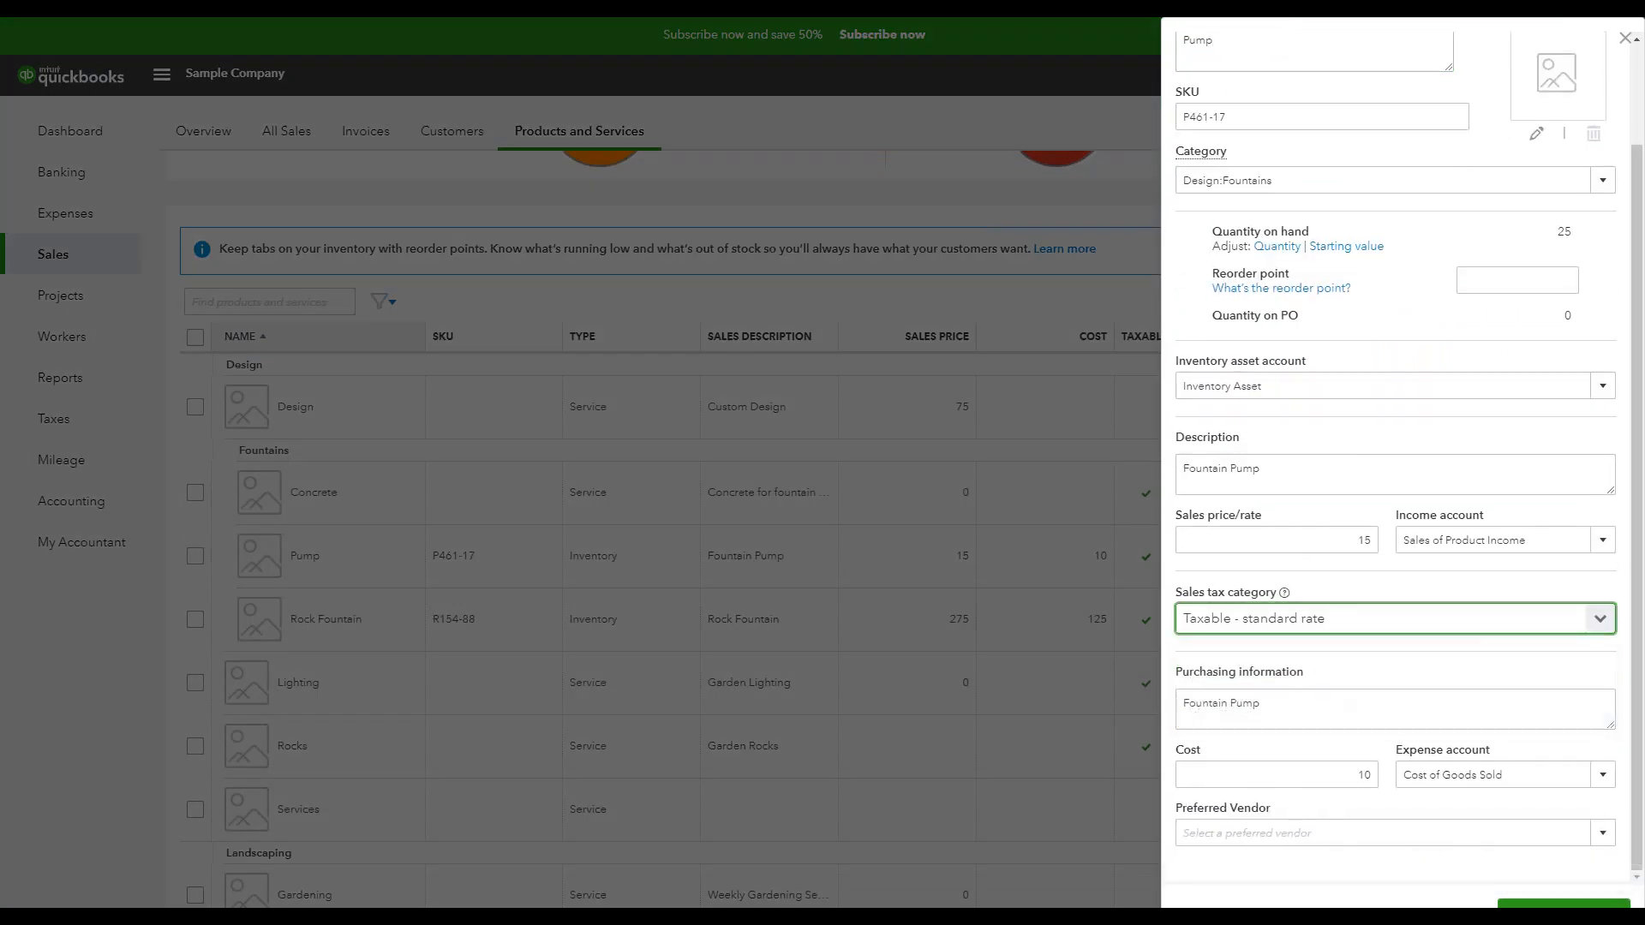
pyautogui.click(1271, 618)
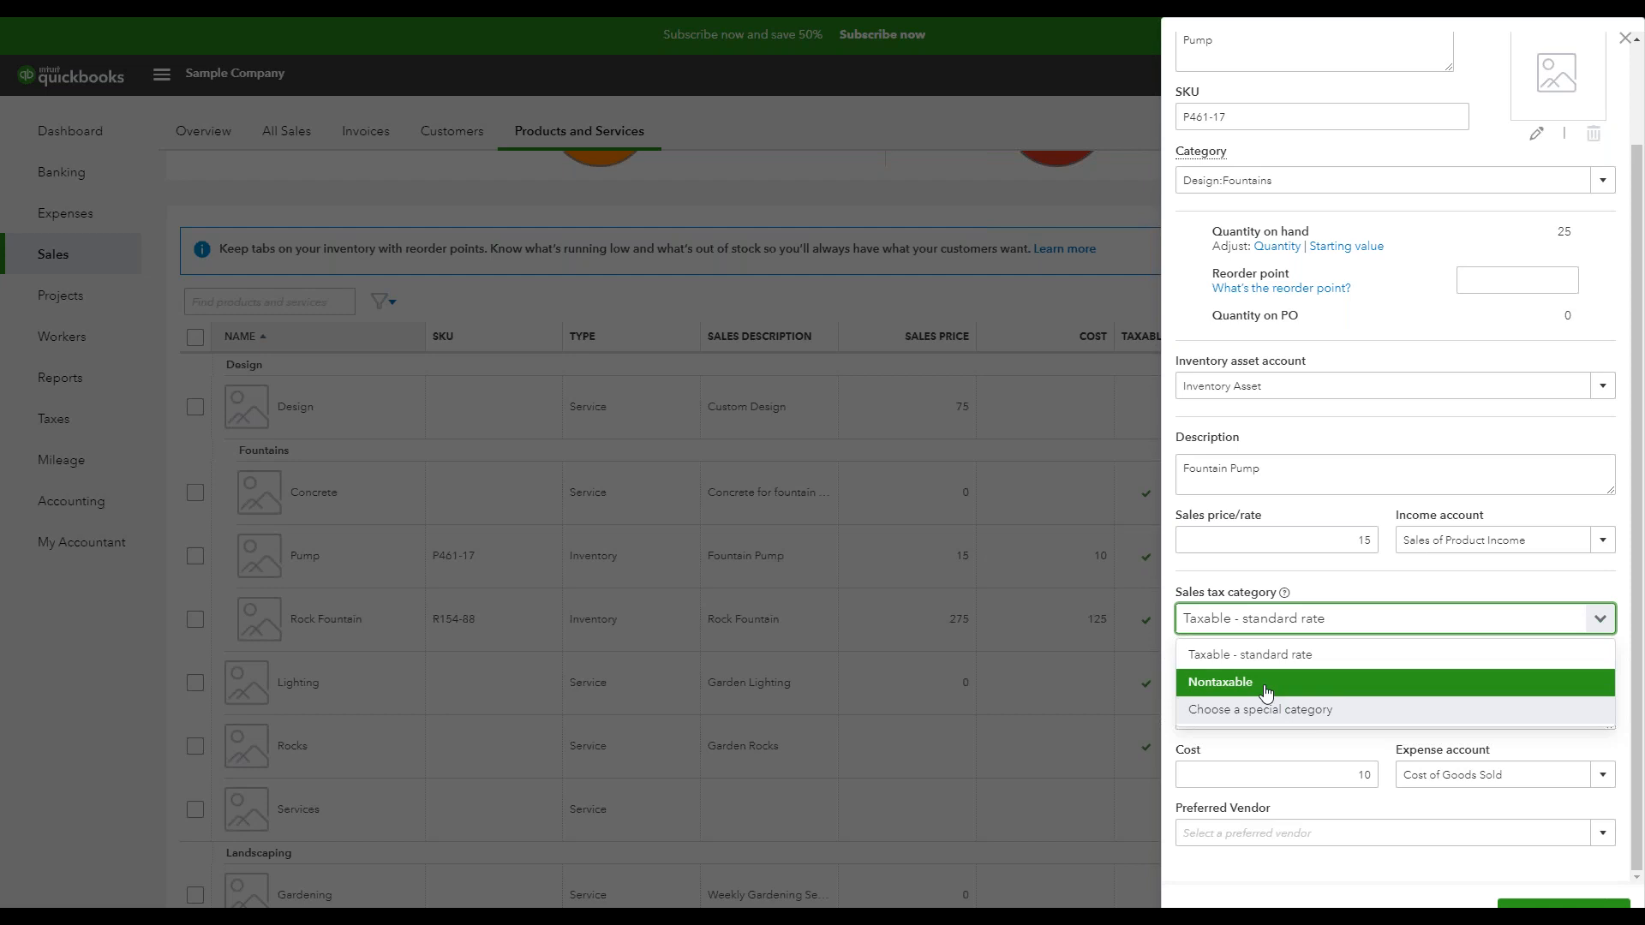
pyautogui.click(1269, 653)
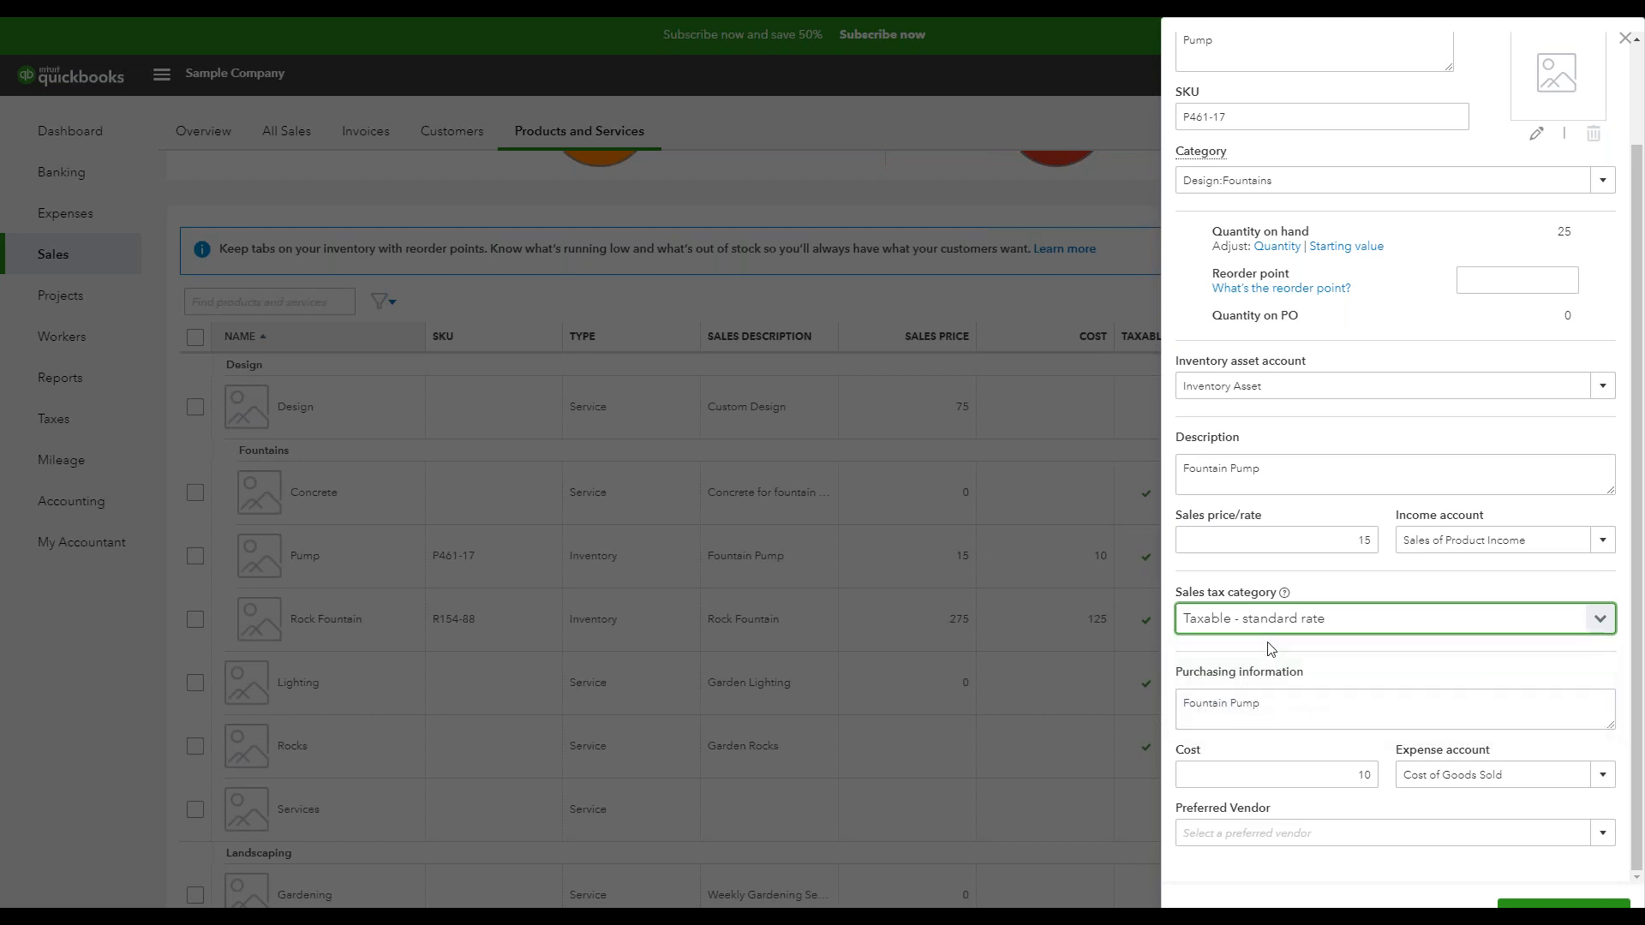
pyautogui.click(1540, 902)
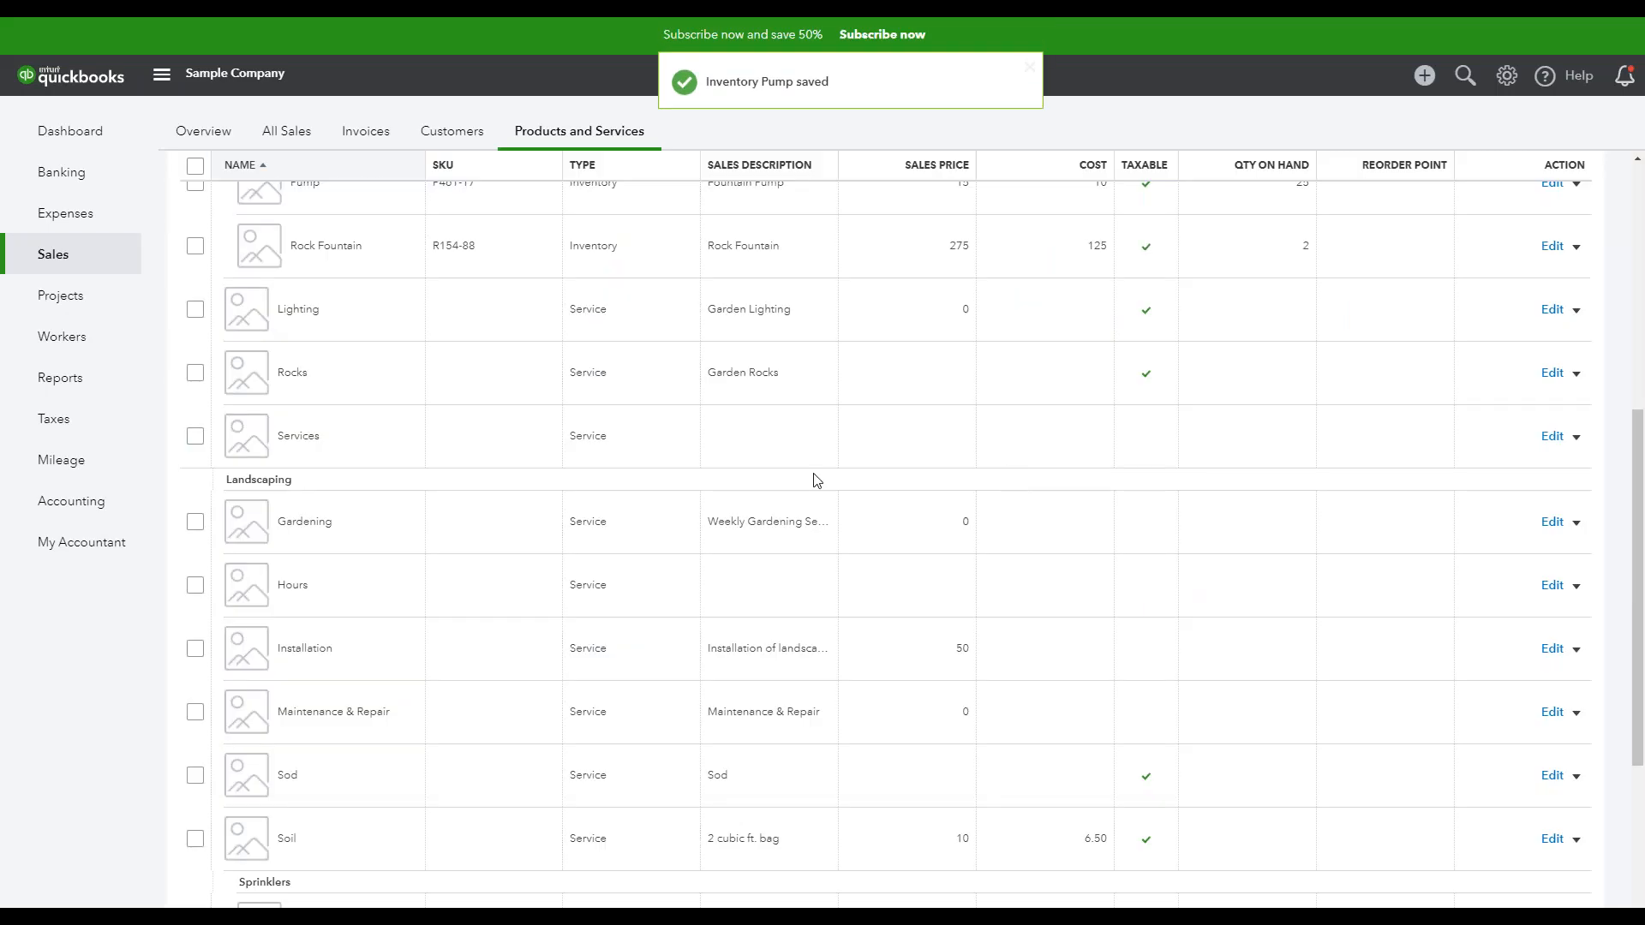
# Step: Open the Sales Tax Center and examine the sales tax owed period filters and the monthly breakdown for Arizona Dept. of Revenue
pyautogui.scroll(6, 771, 478)
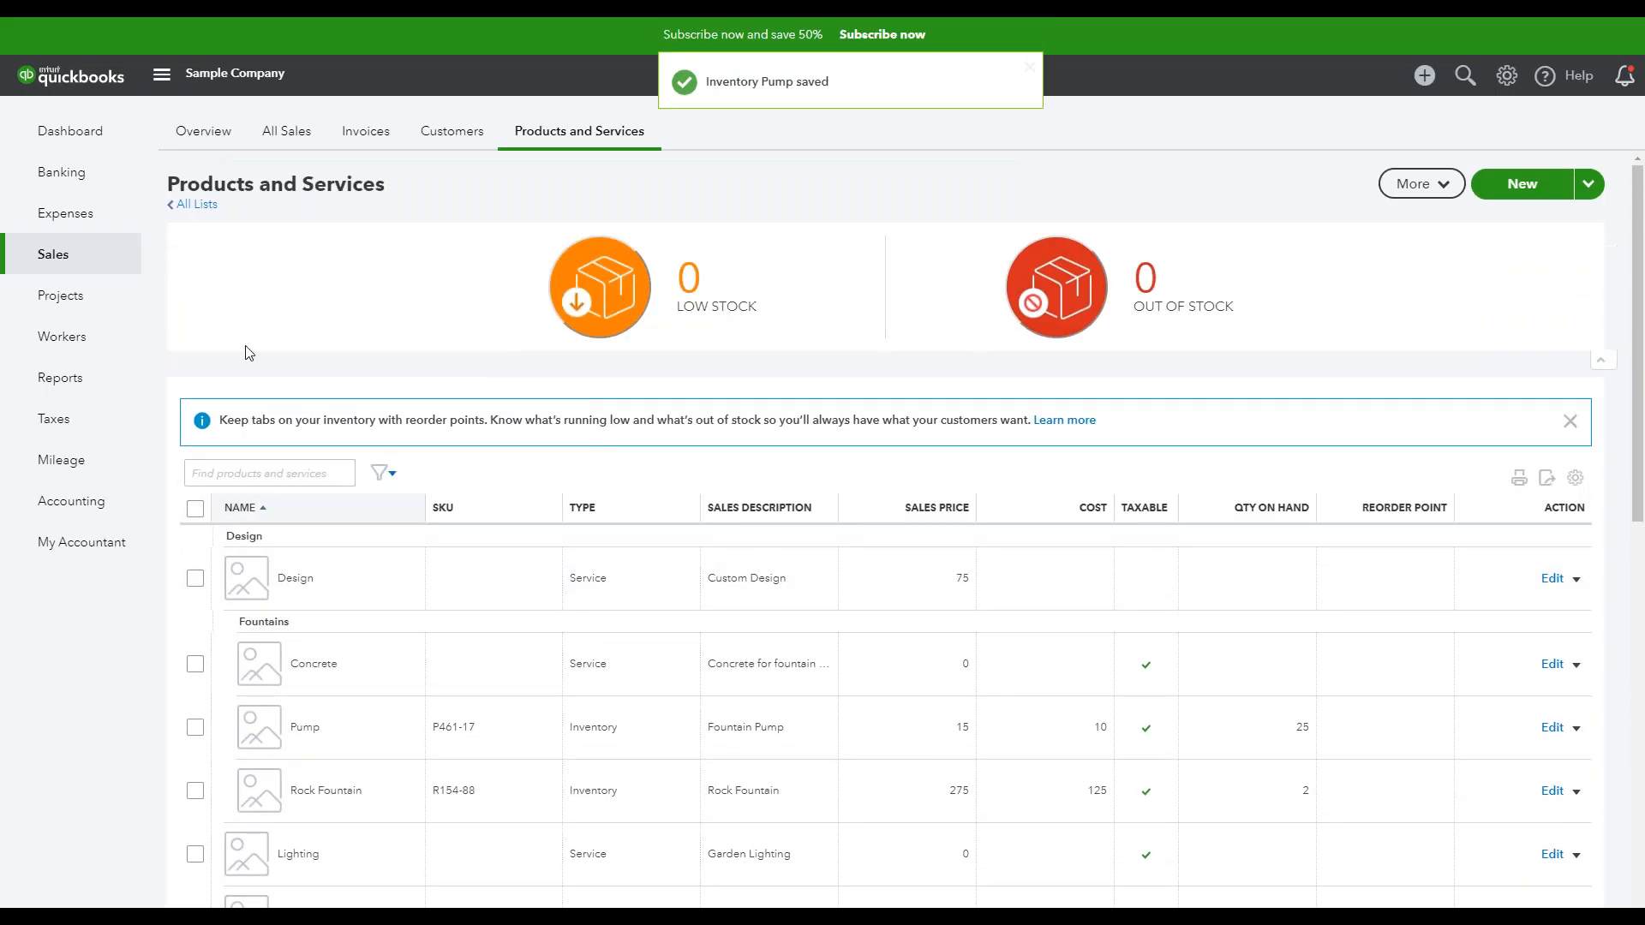
pyautogui.click(103, 427)
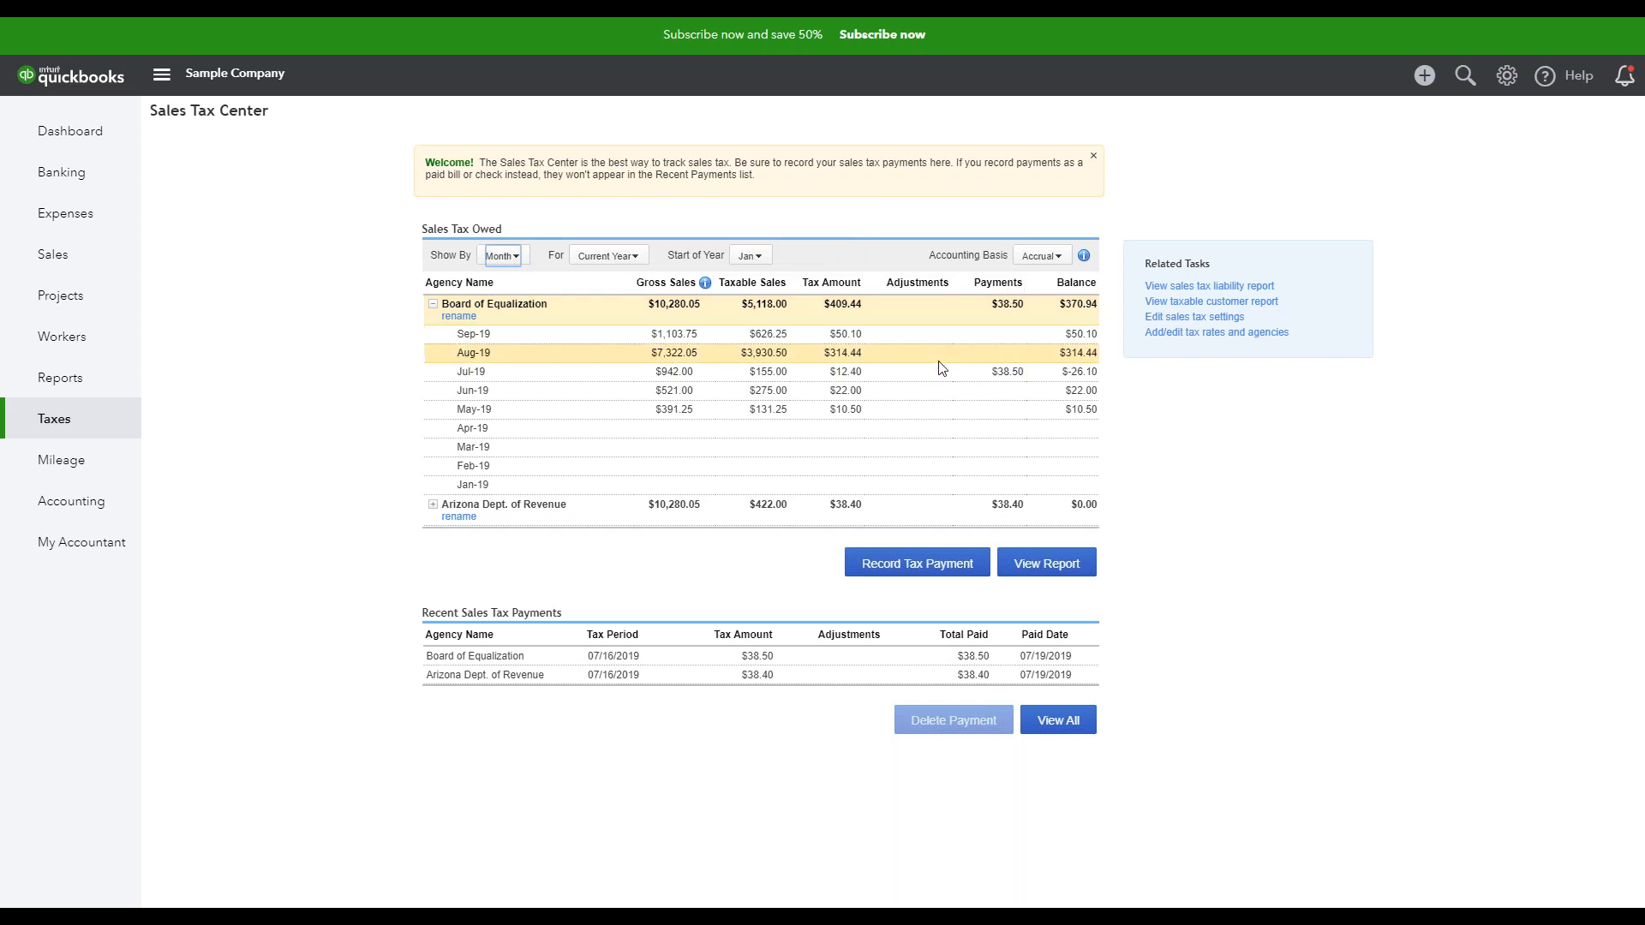
pyautogui.click(514, 259)
pyautogui.click(609, 256)
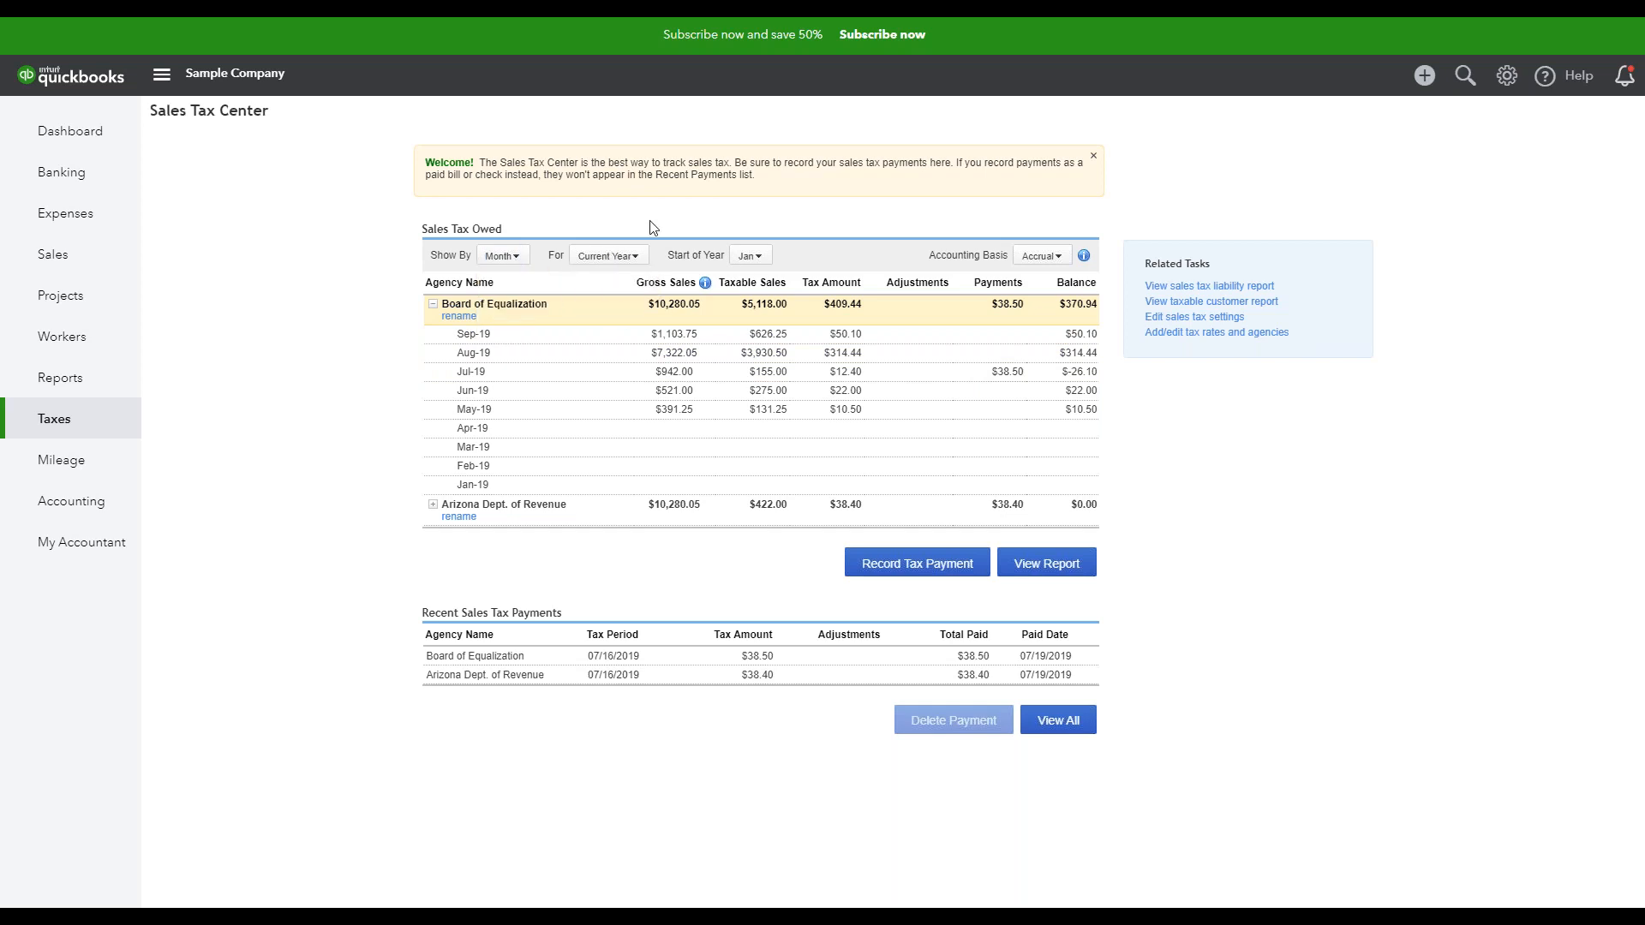
pyautogui.click(768, 258)
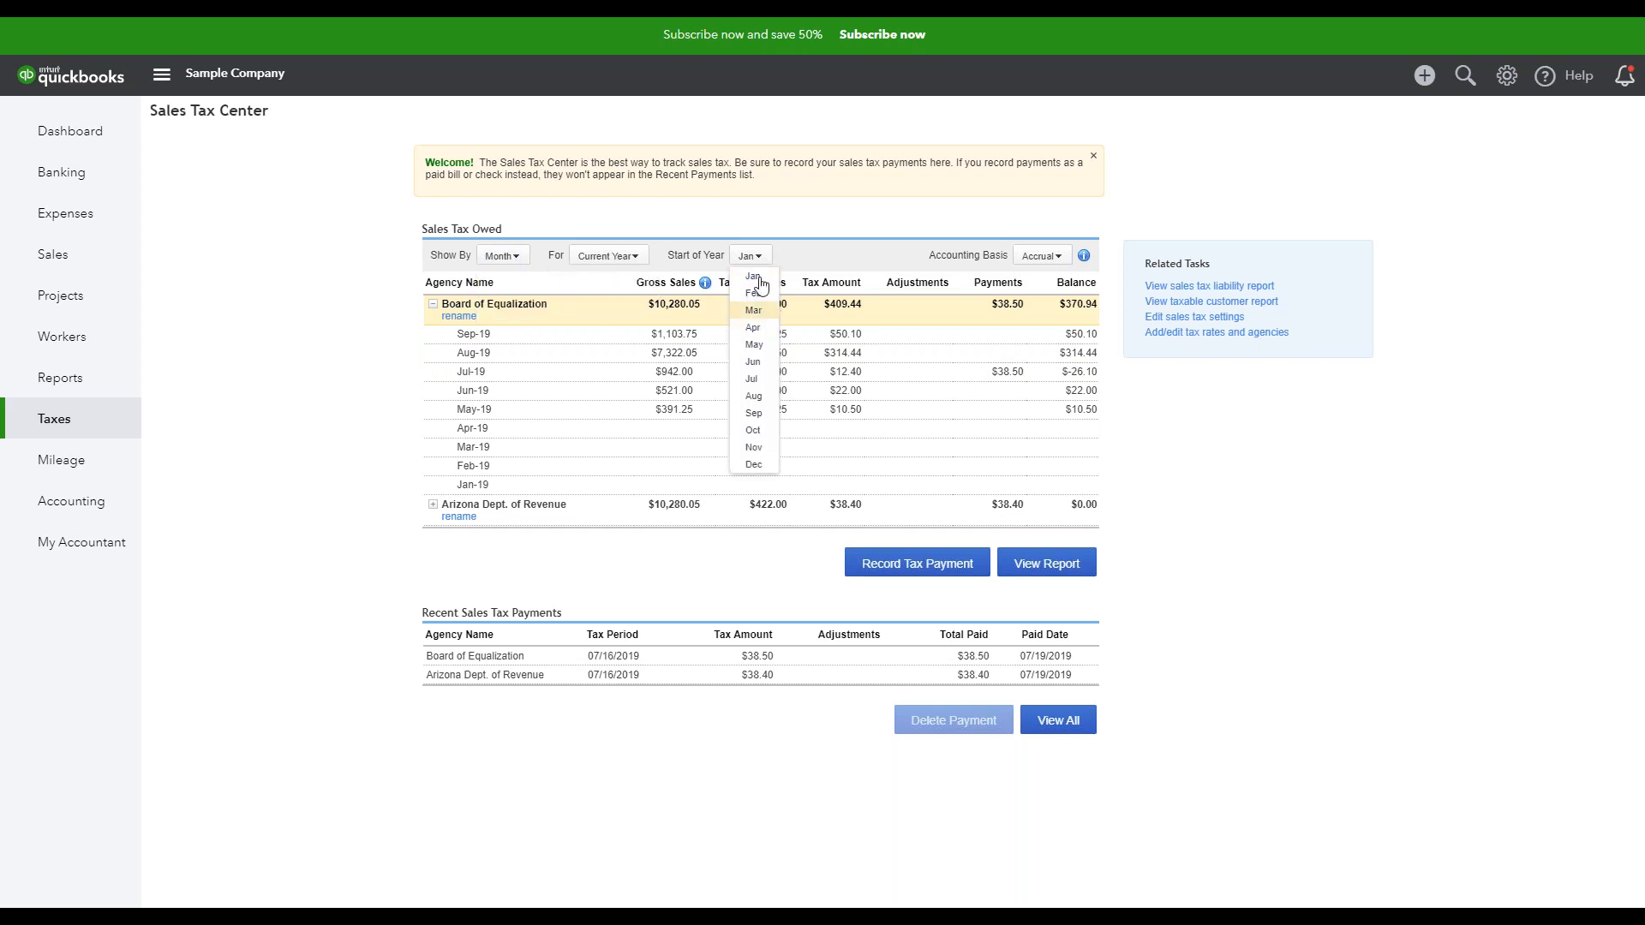
pyautogui.click(773, 231)
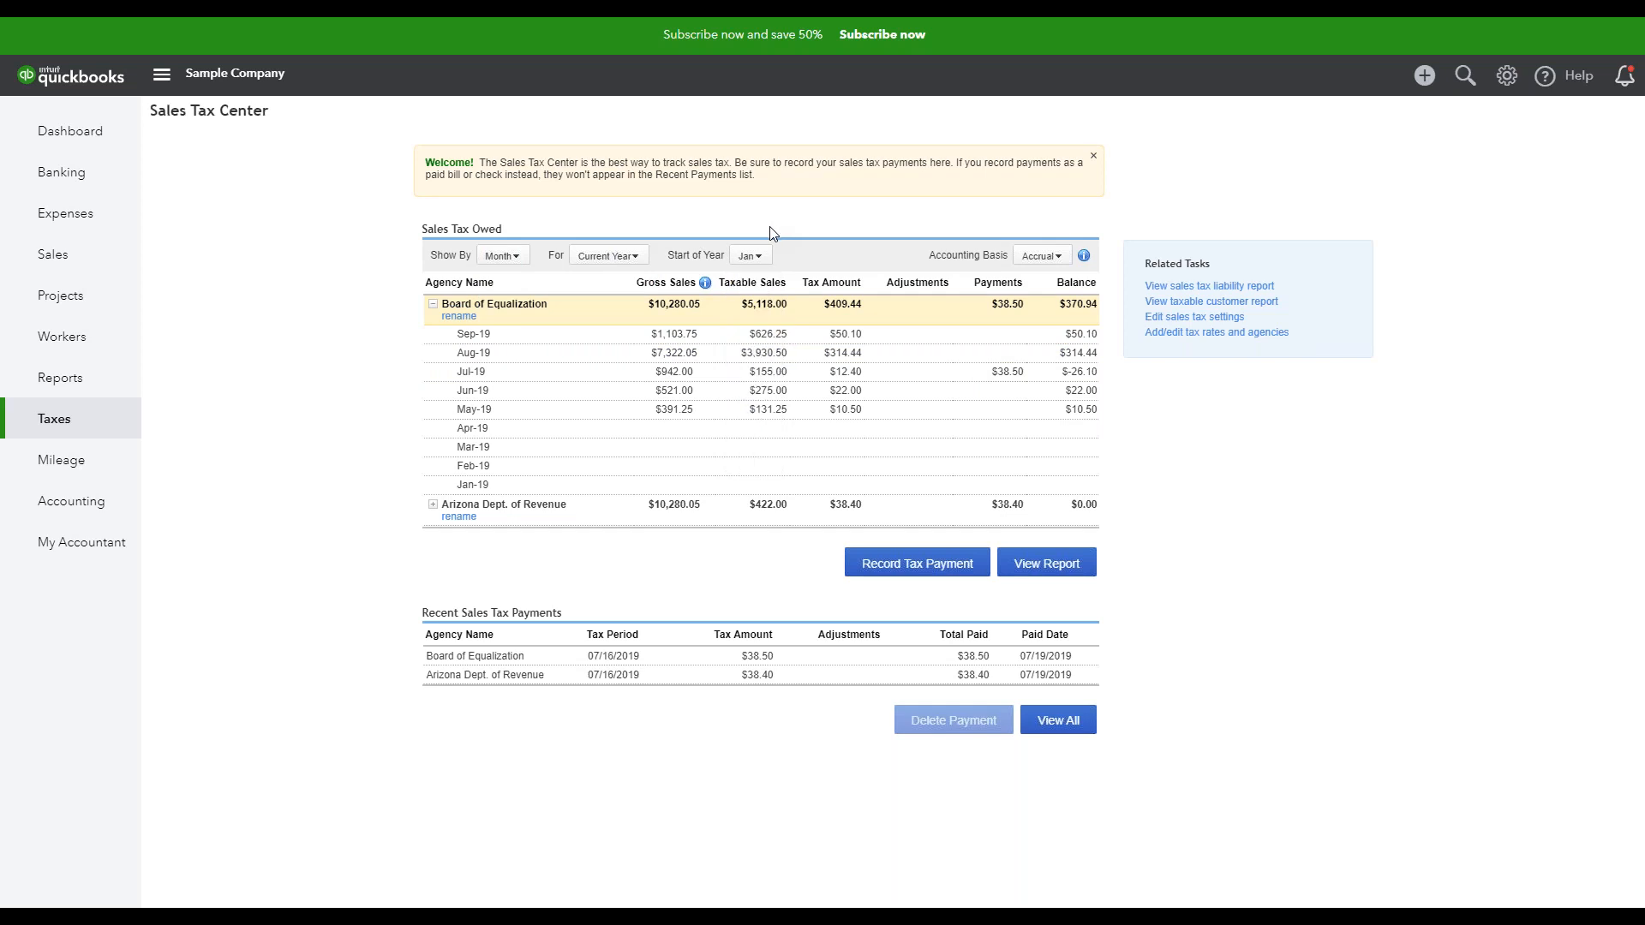
pyautogui.click(433, 506)
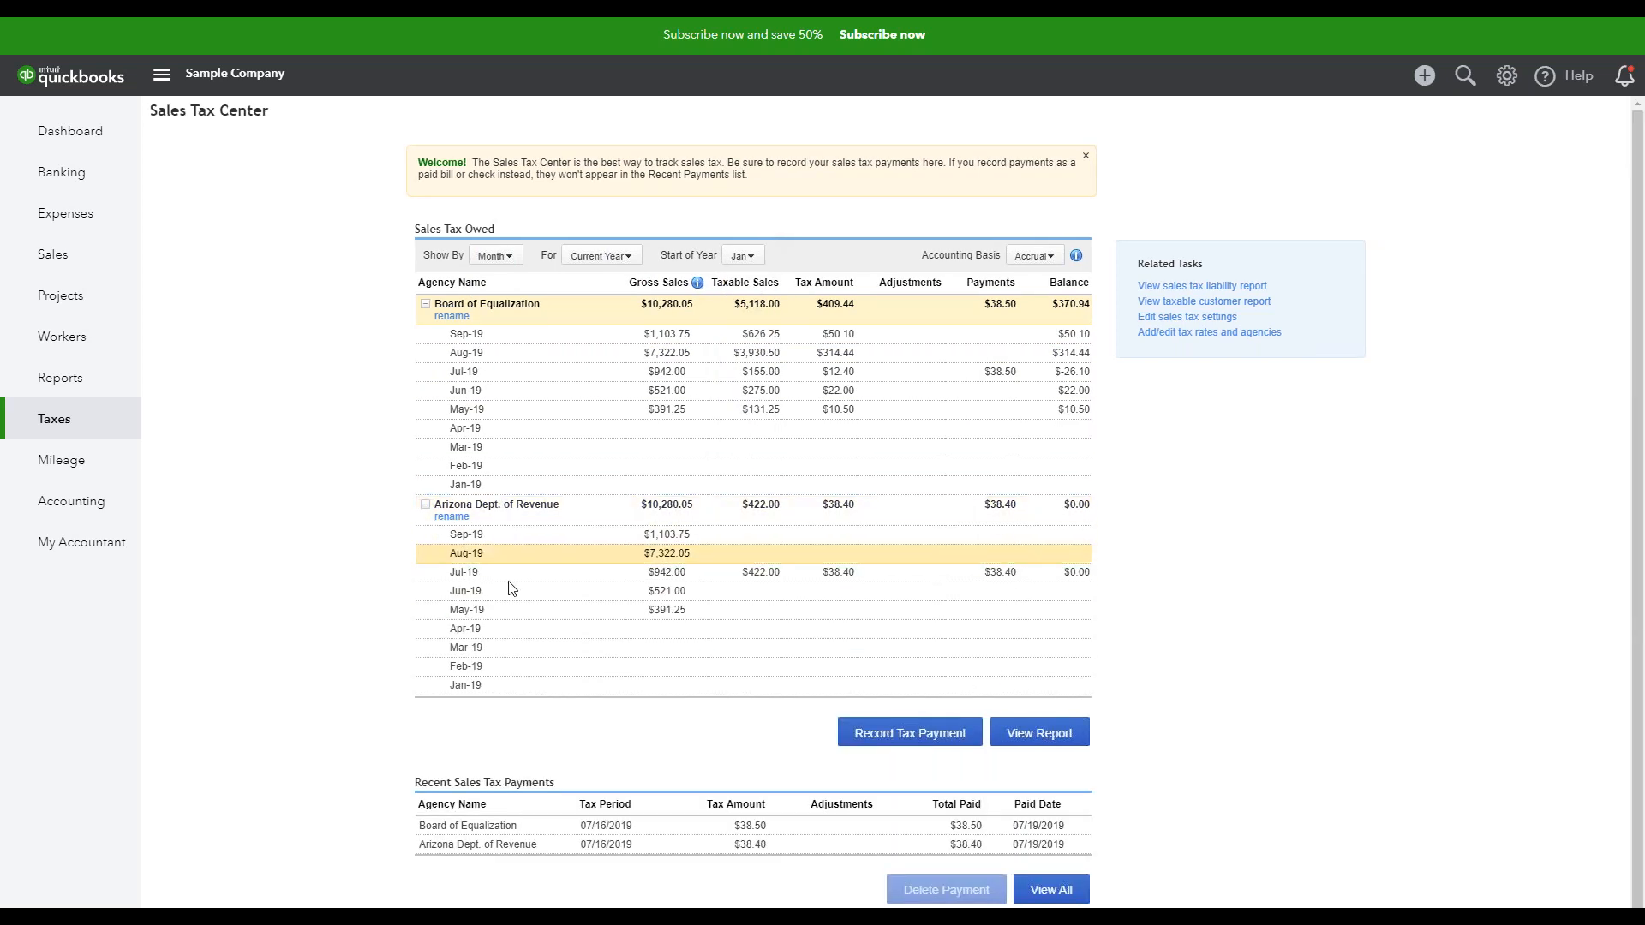
pyautogui.click(425, 504)
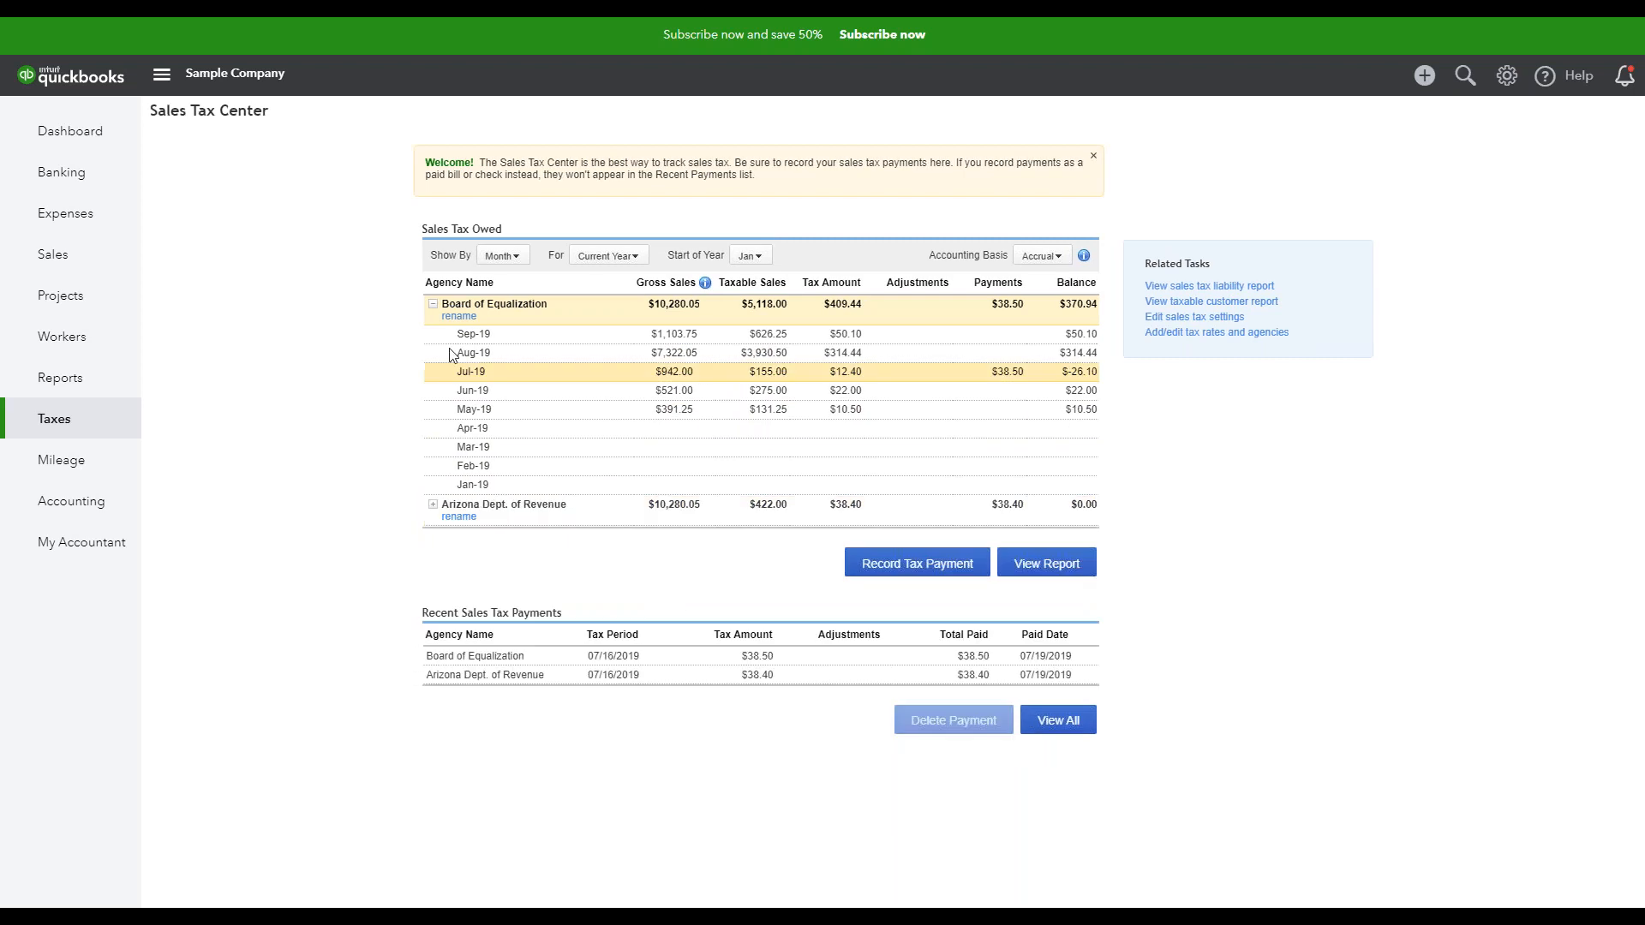
# Step: Choose California as the default sales tax in the sales tax settings and save them
pyautogui.click(1204, 318)
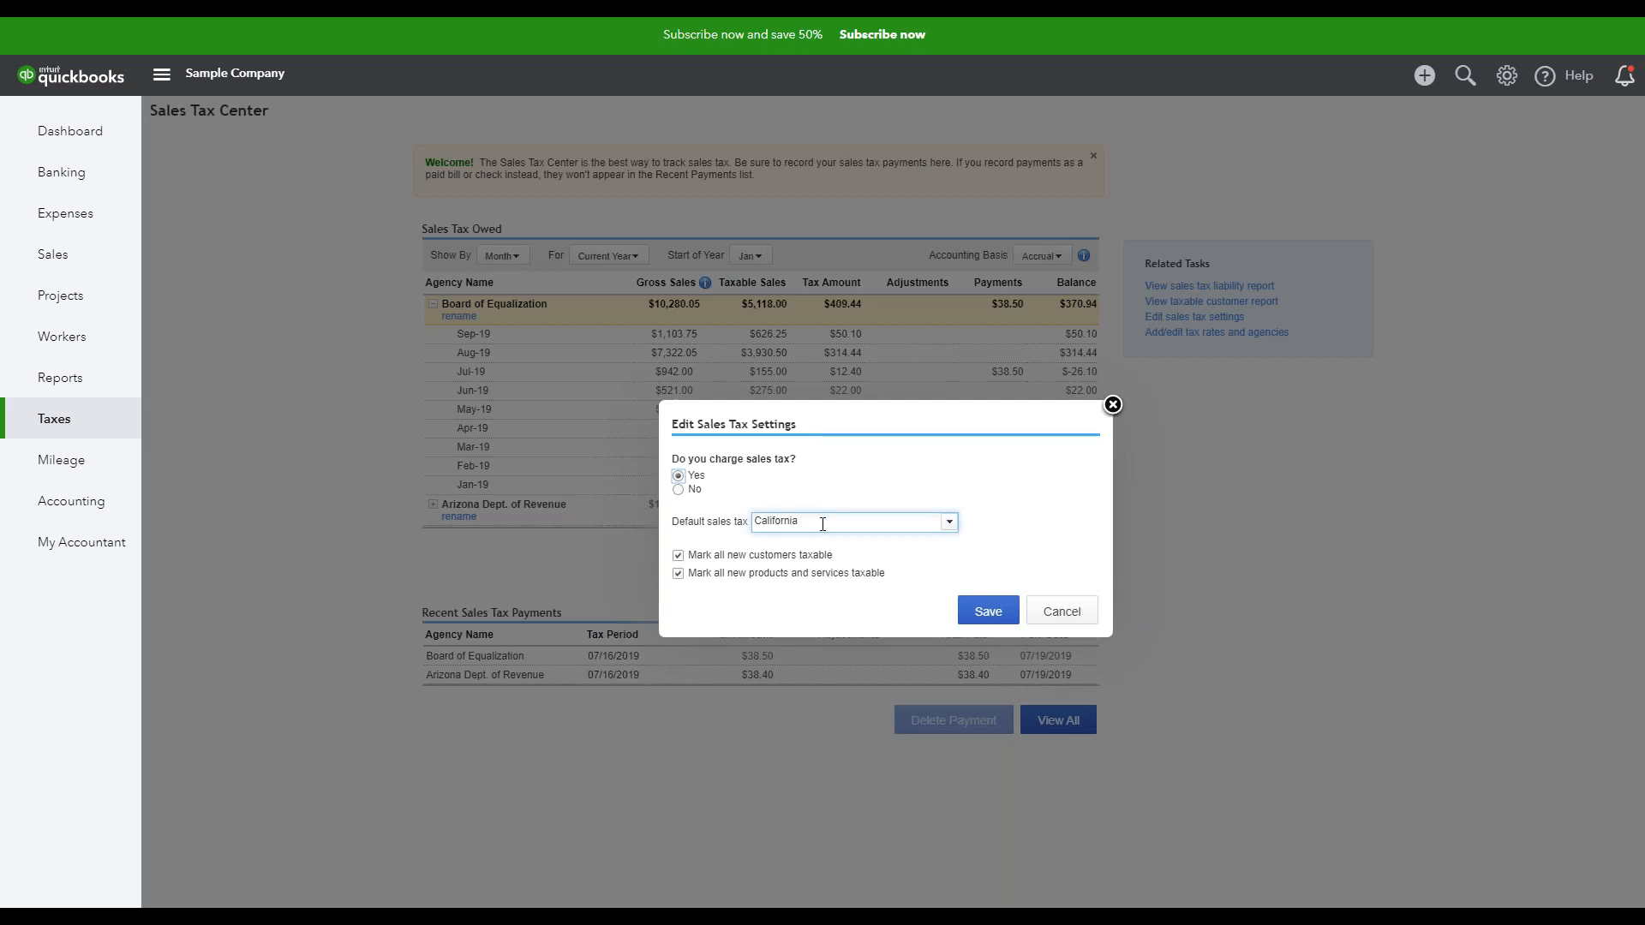
pyautogui.click(943, 522)
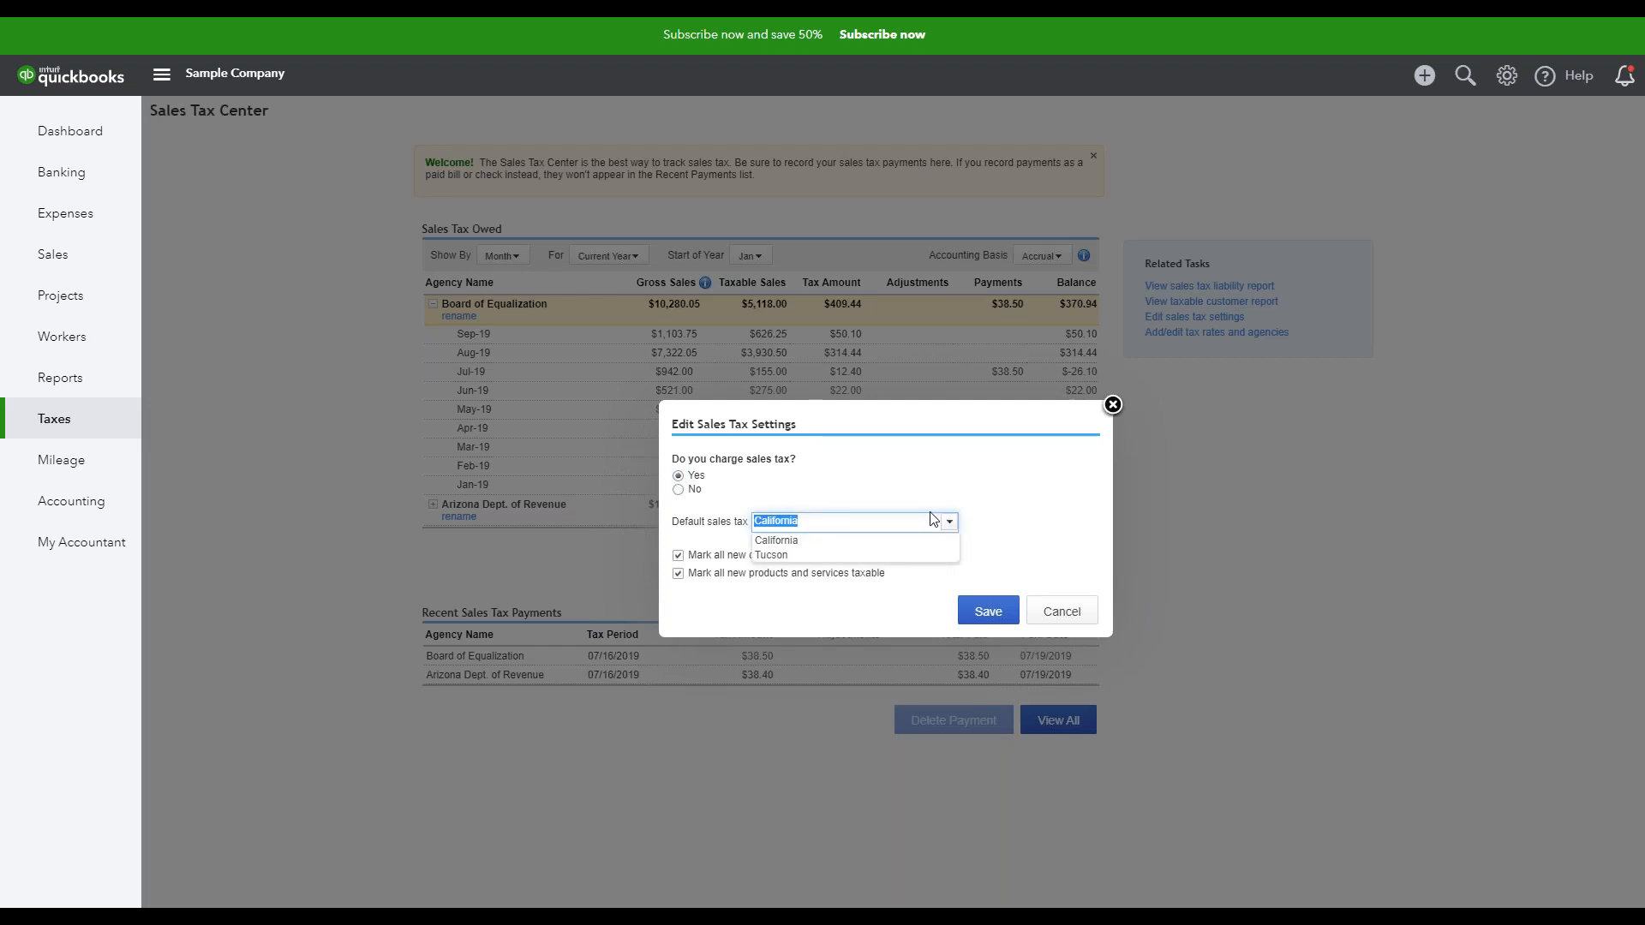
pyautogui.click(839, 543)
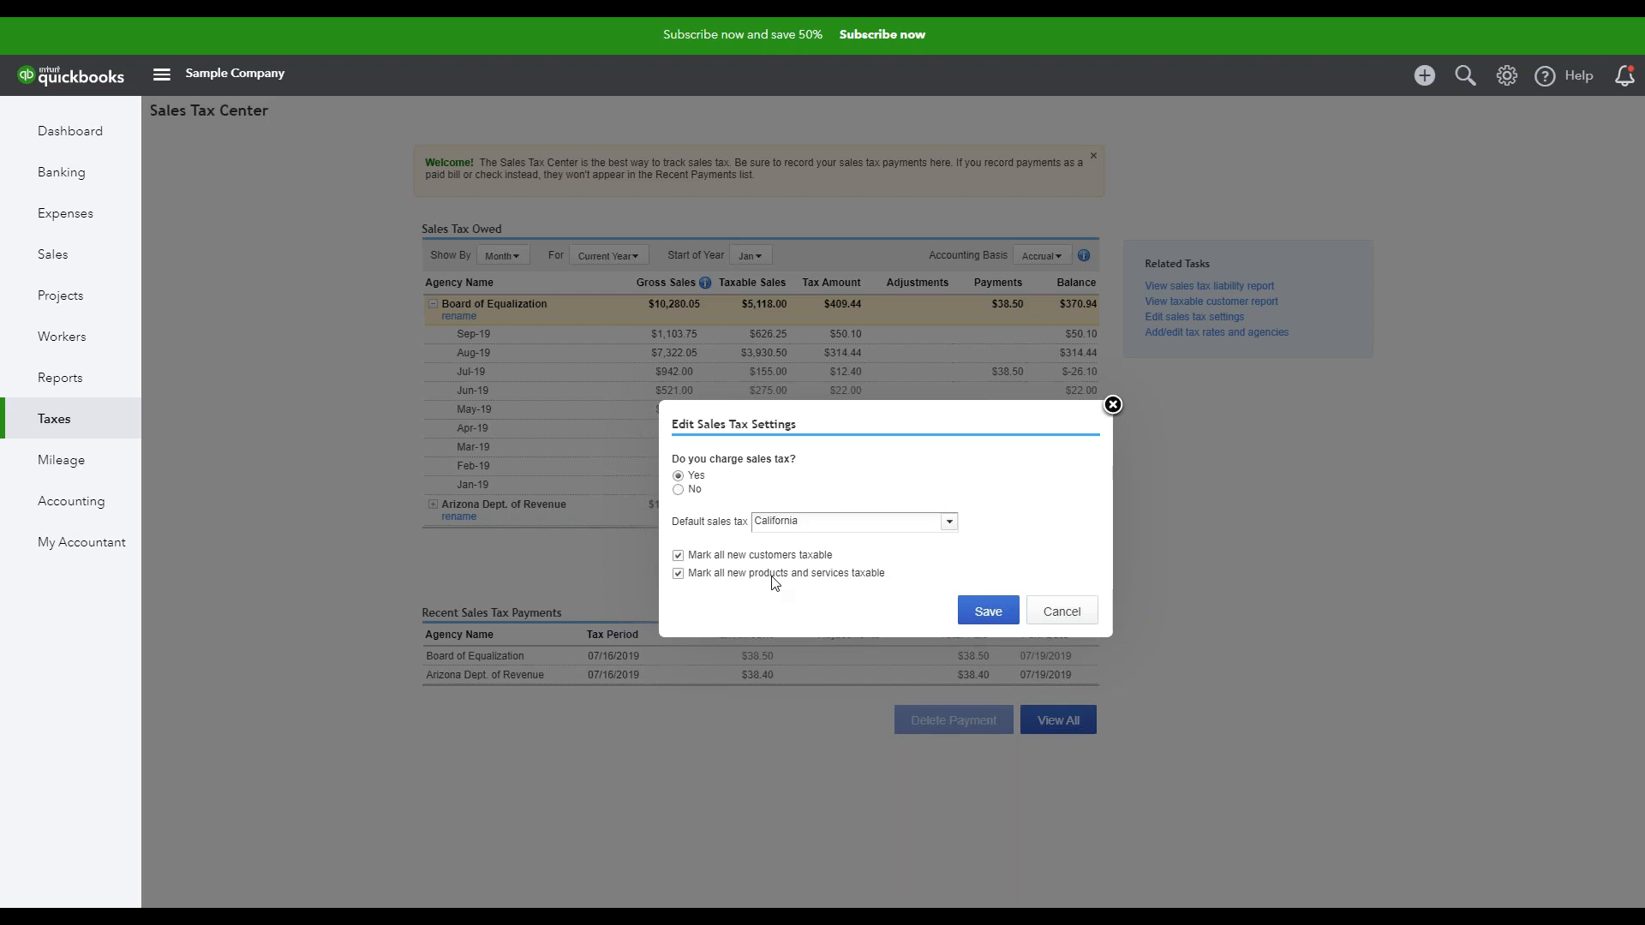
pyautogui.click(1003, 616)
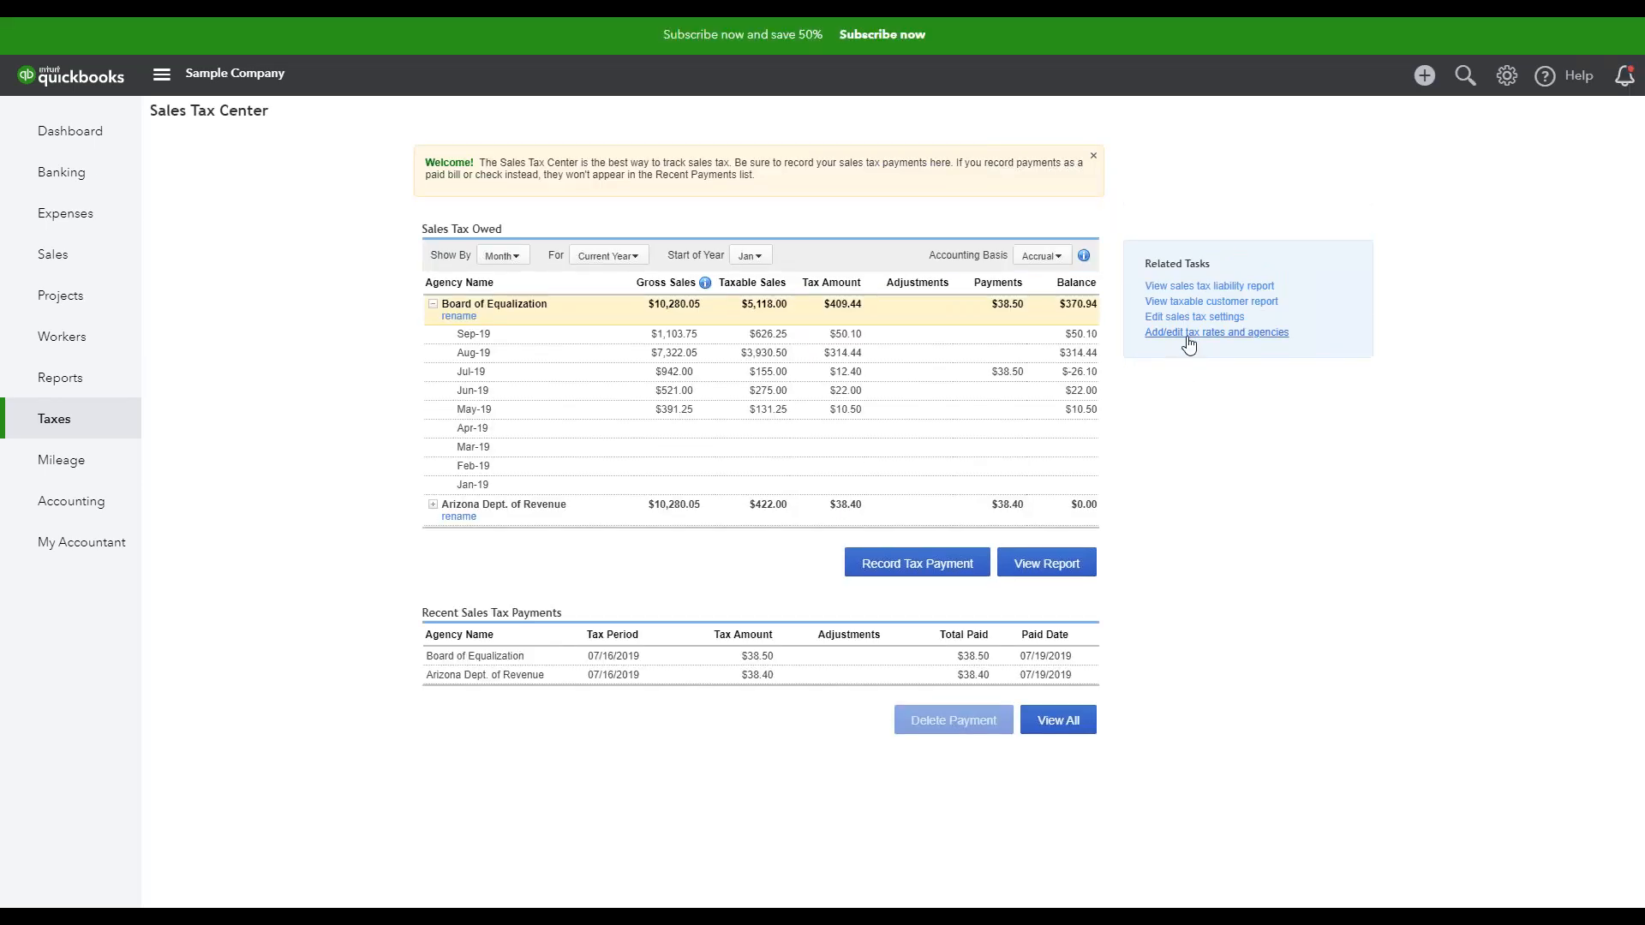
# Step: Add a single sales tax rate named Albany County WY for agency WY Dept of Revenue at 6%, and return to the sales tax owed overview
pyautogui.click(1189, 334)
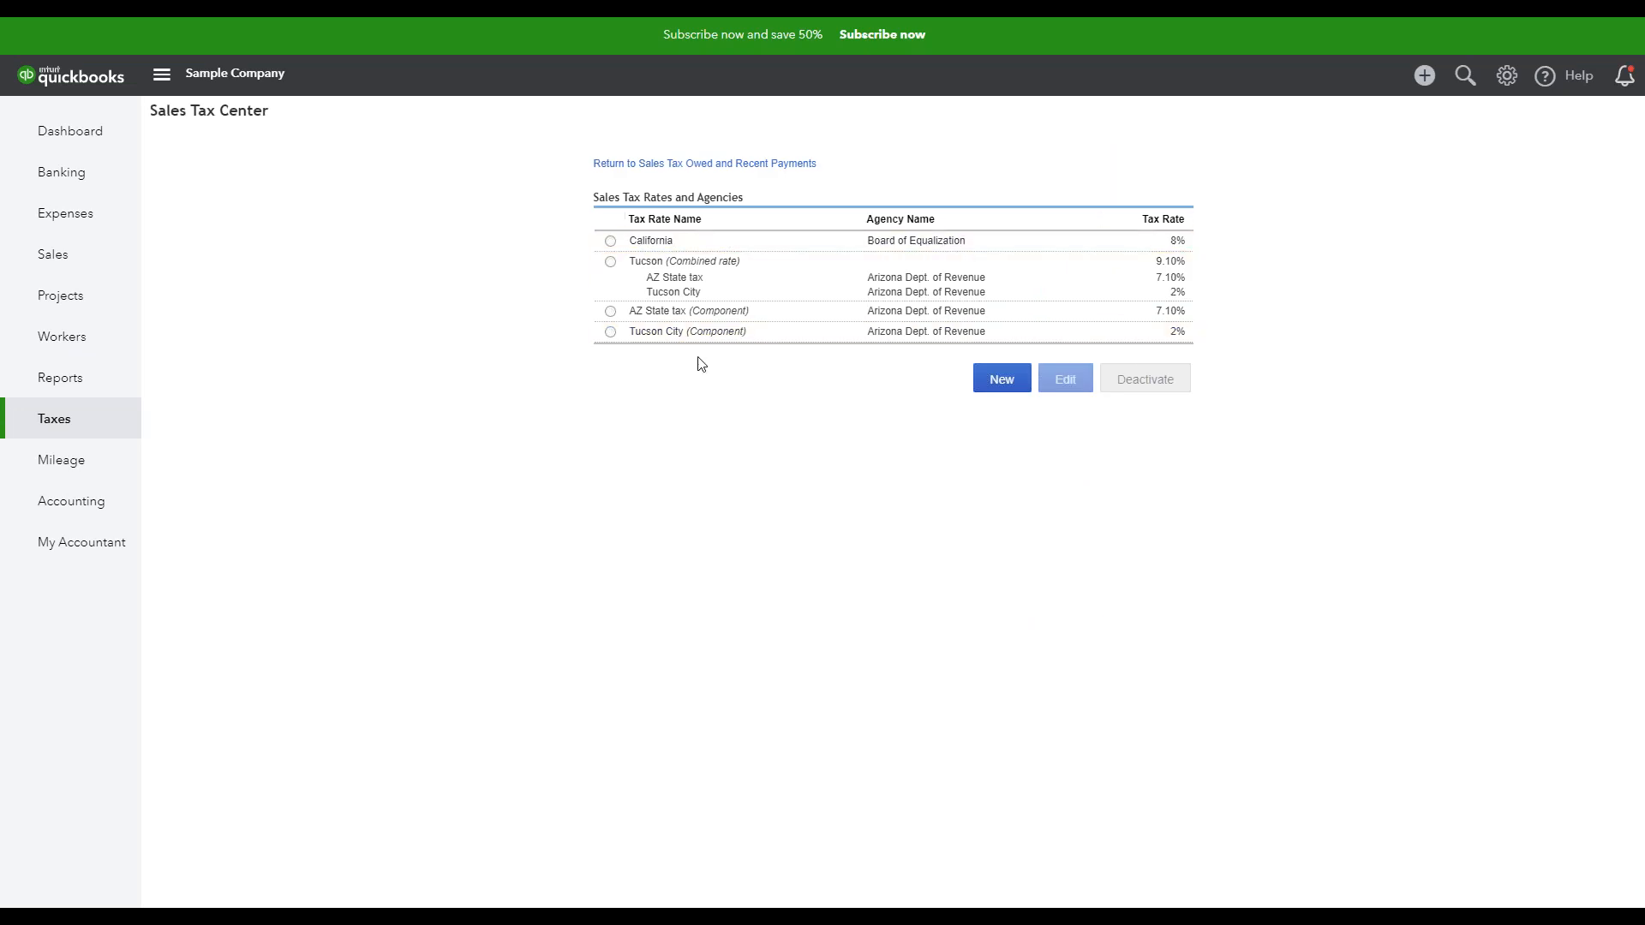
pyautogui.click(1001, 381)
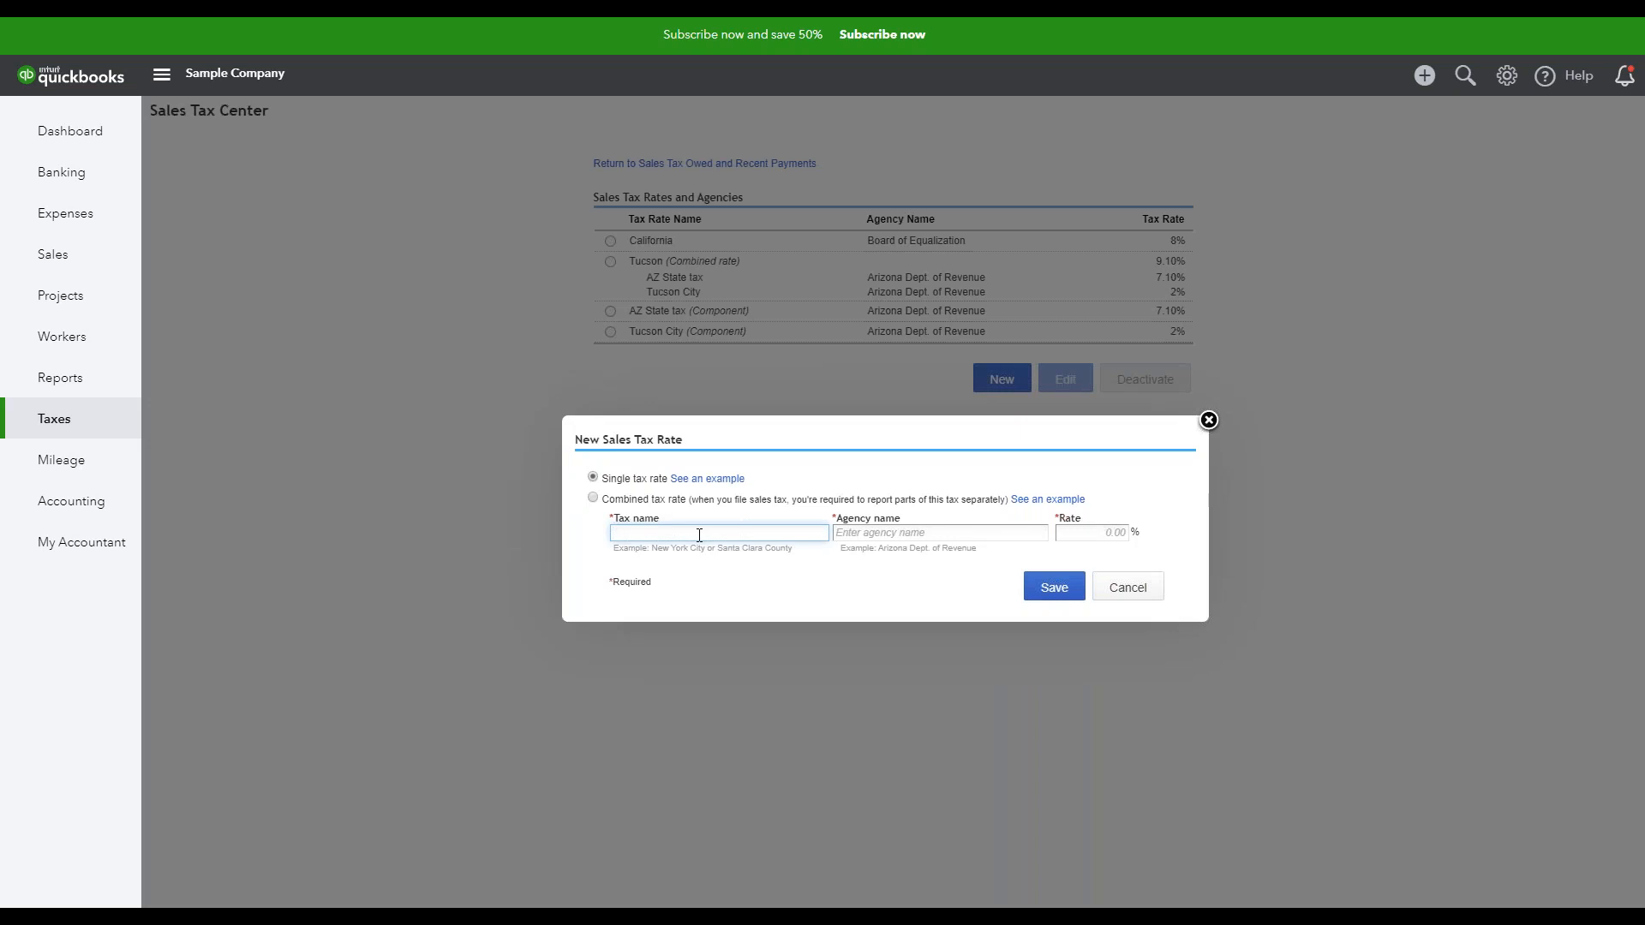
pyautogui.write('Albany County WY')
pyautogui.press('Tab')
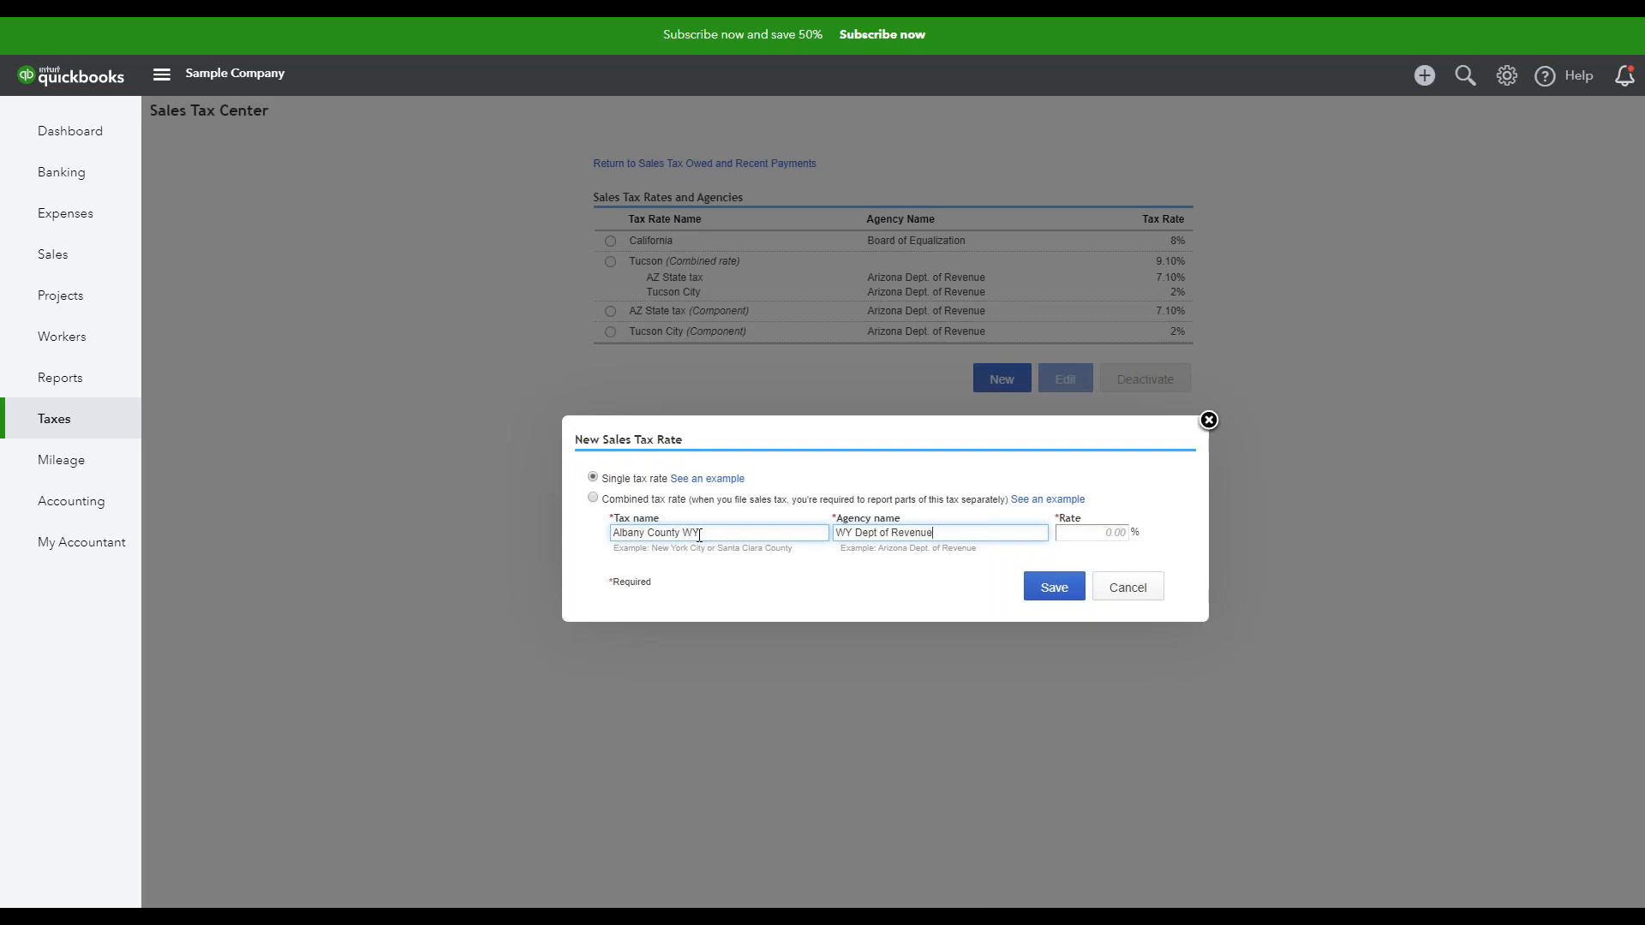
pyautogui.press('Tab')
pyautogui.write('6')
pyautogui.press('Tab')
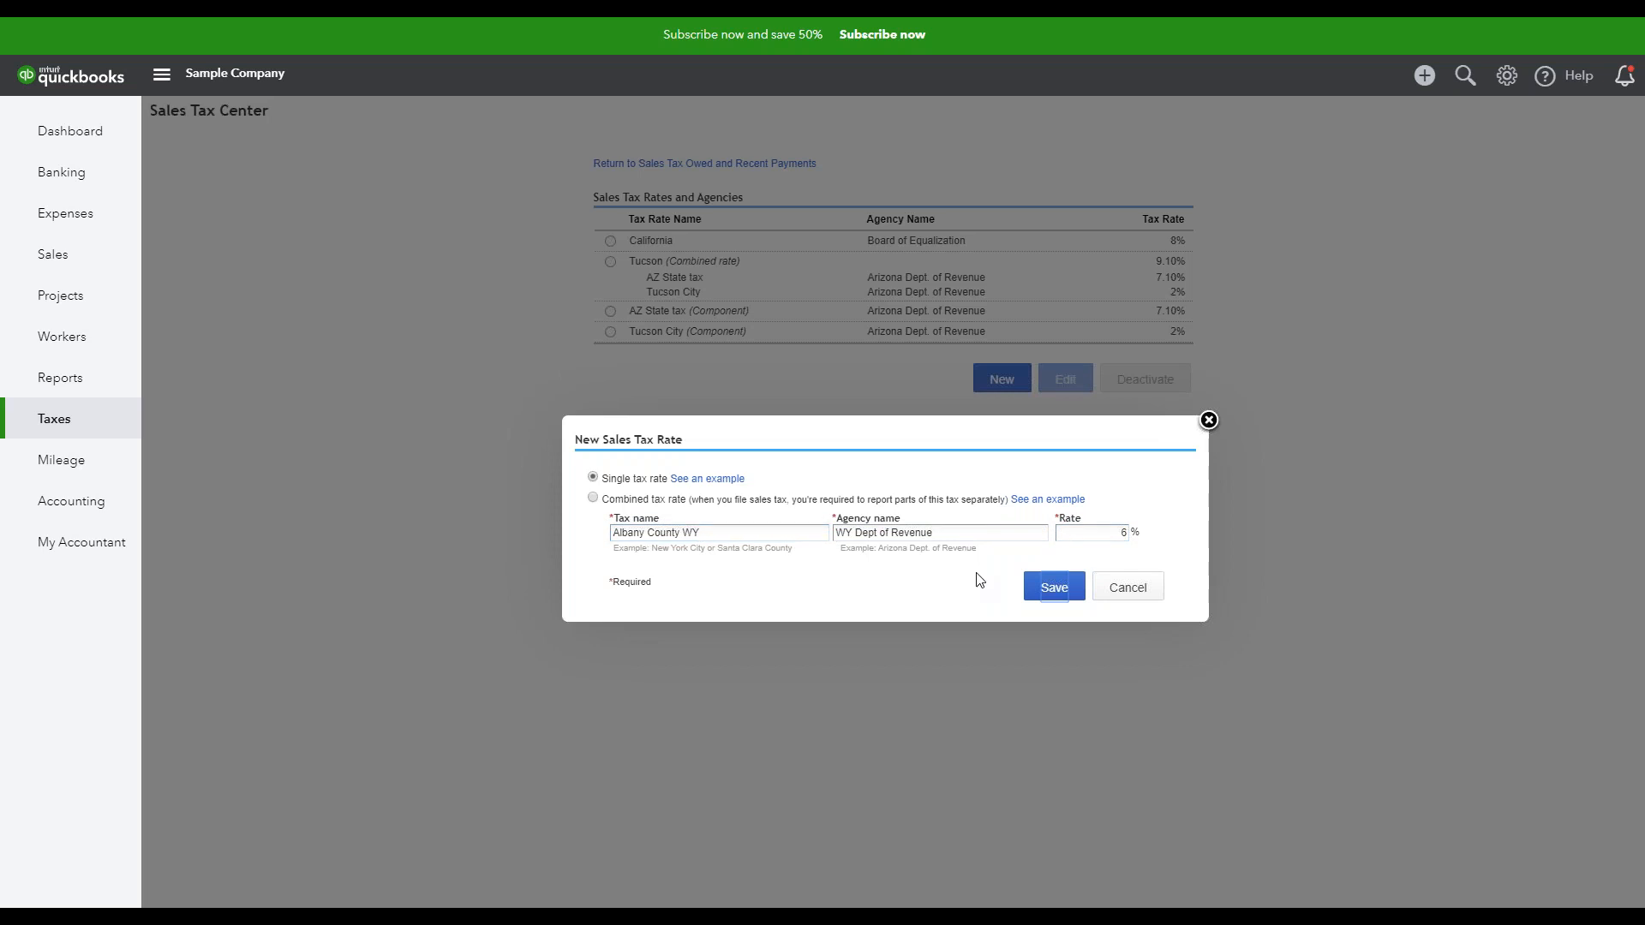
pyautogui.click(1053, 589)
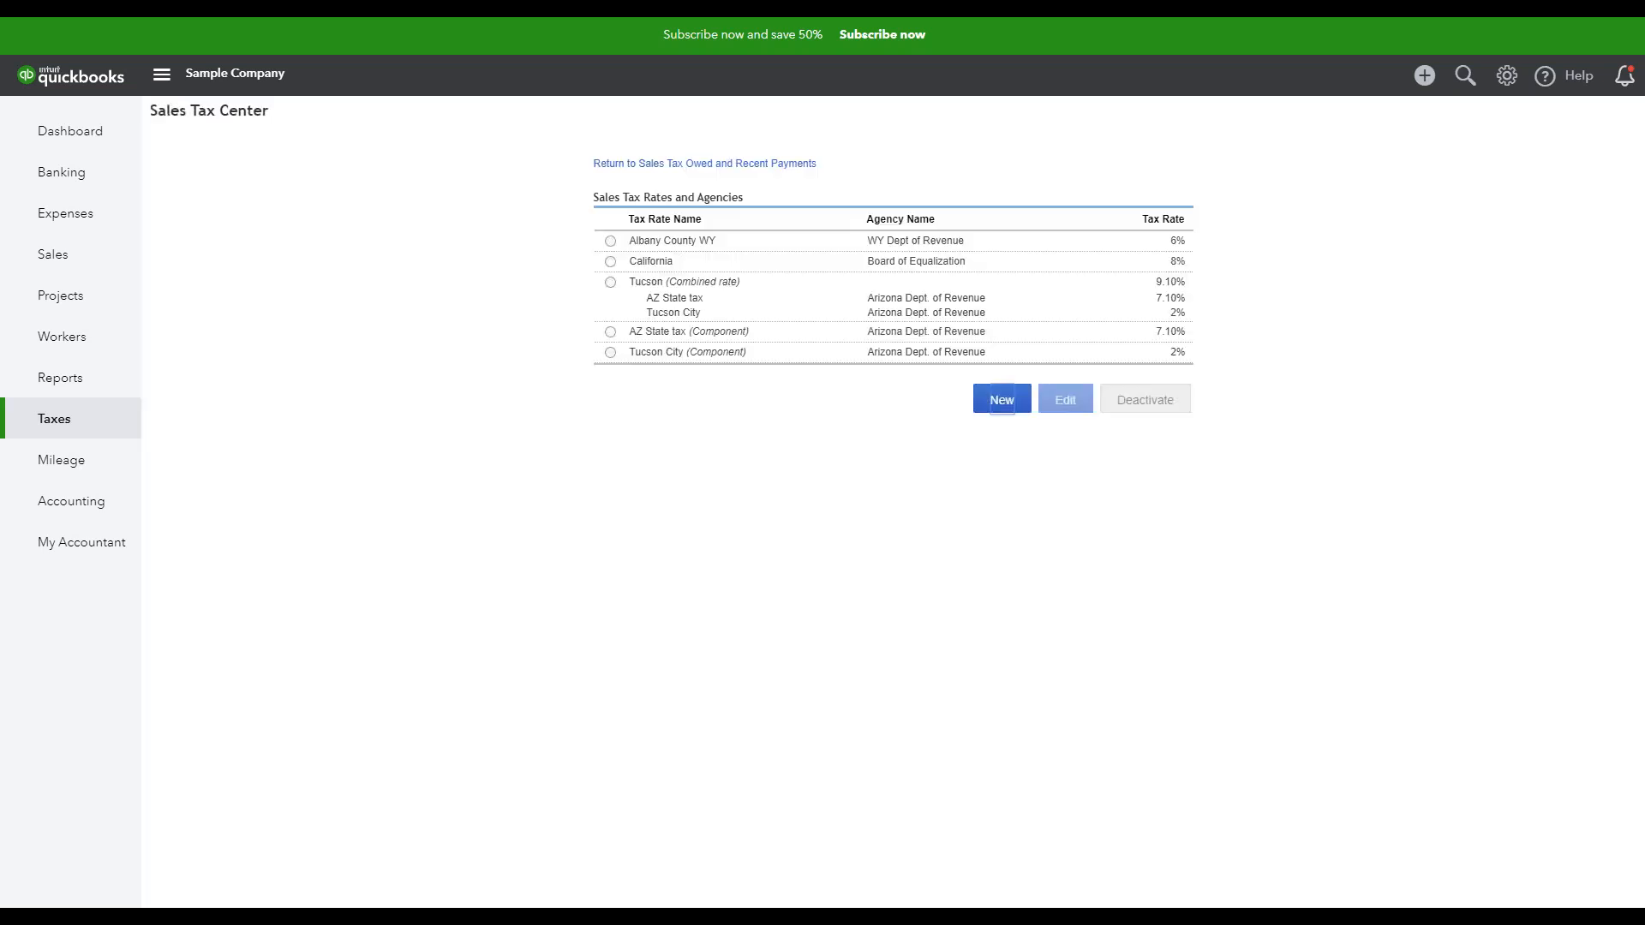
pyautogui.click(656, 167)
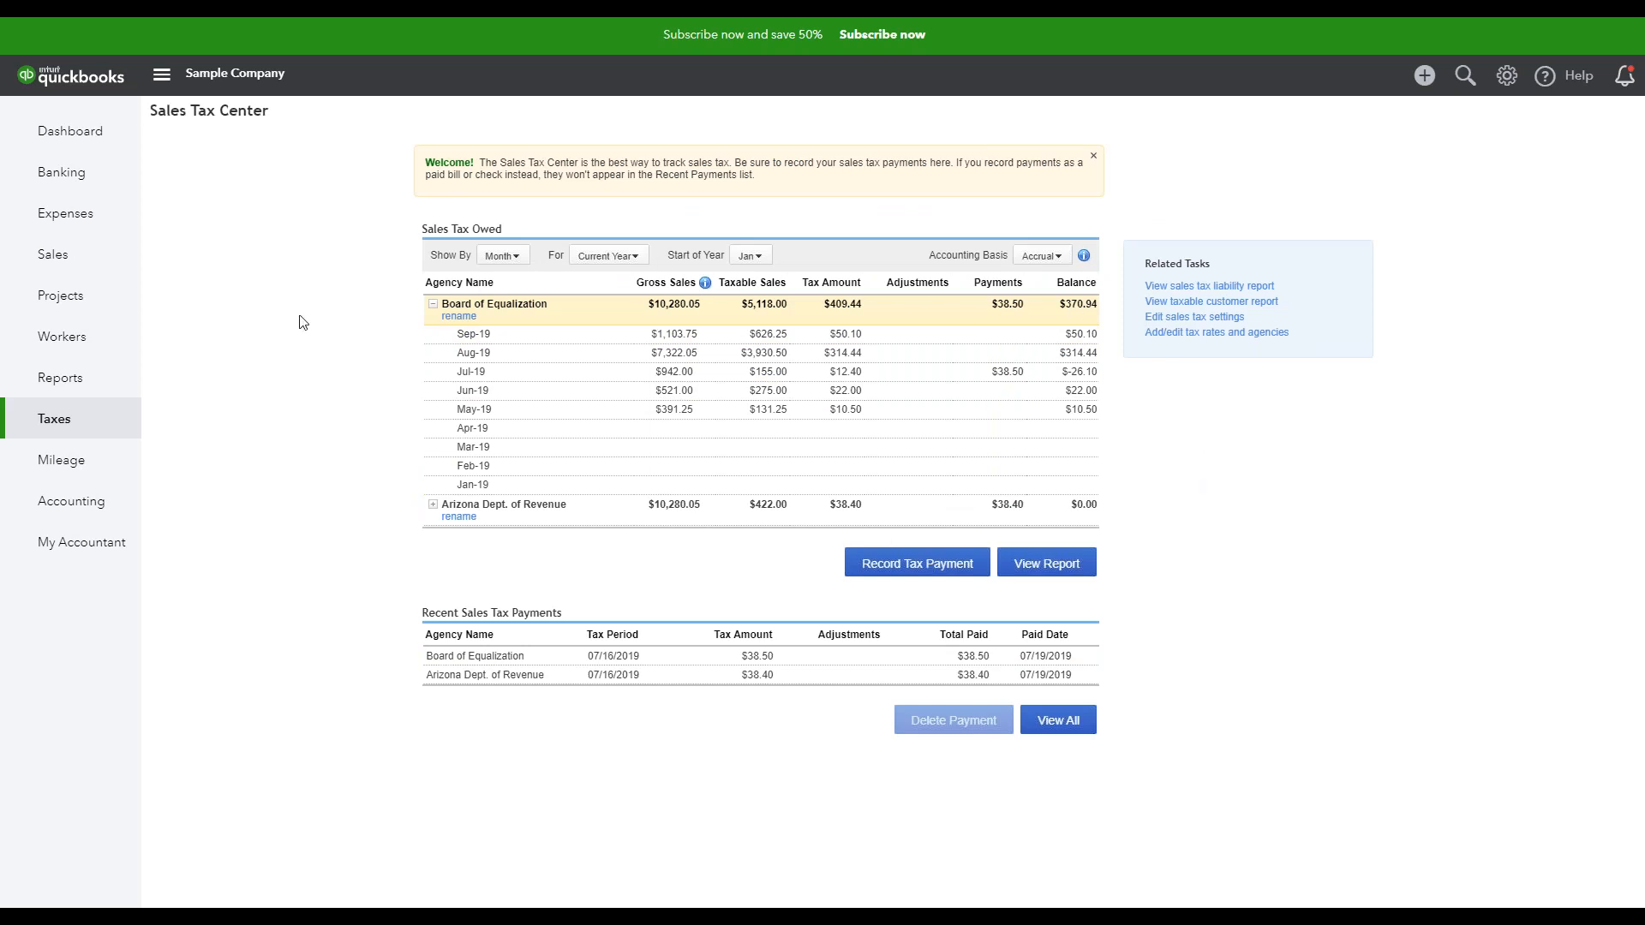
# Step: Start a new invoice for the customer Amy's Bird Sanctuary and collapse the billable time suggestions
pyautogui.moveTo(95, 257)
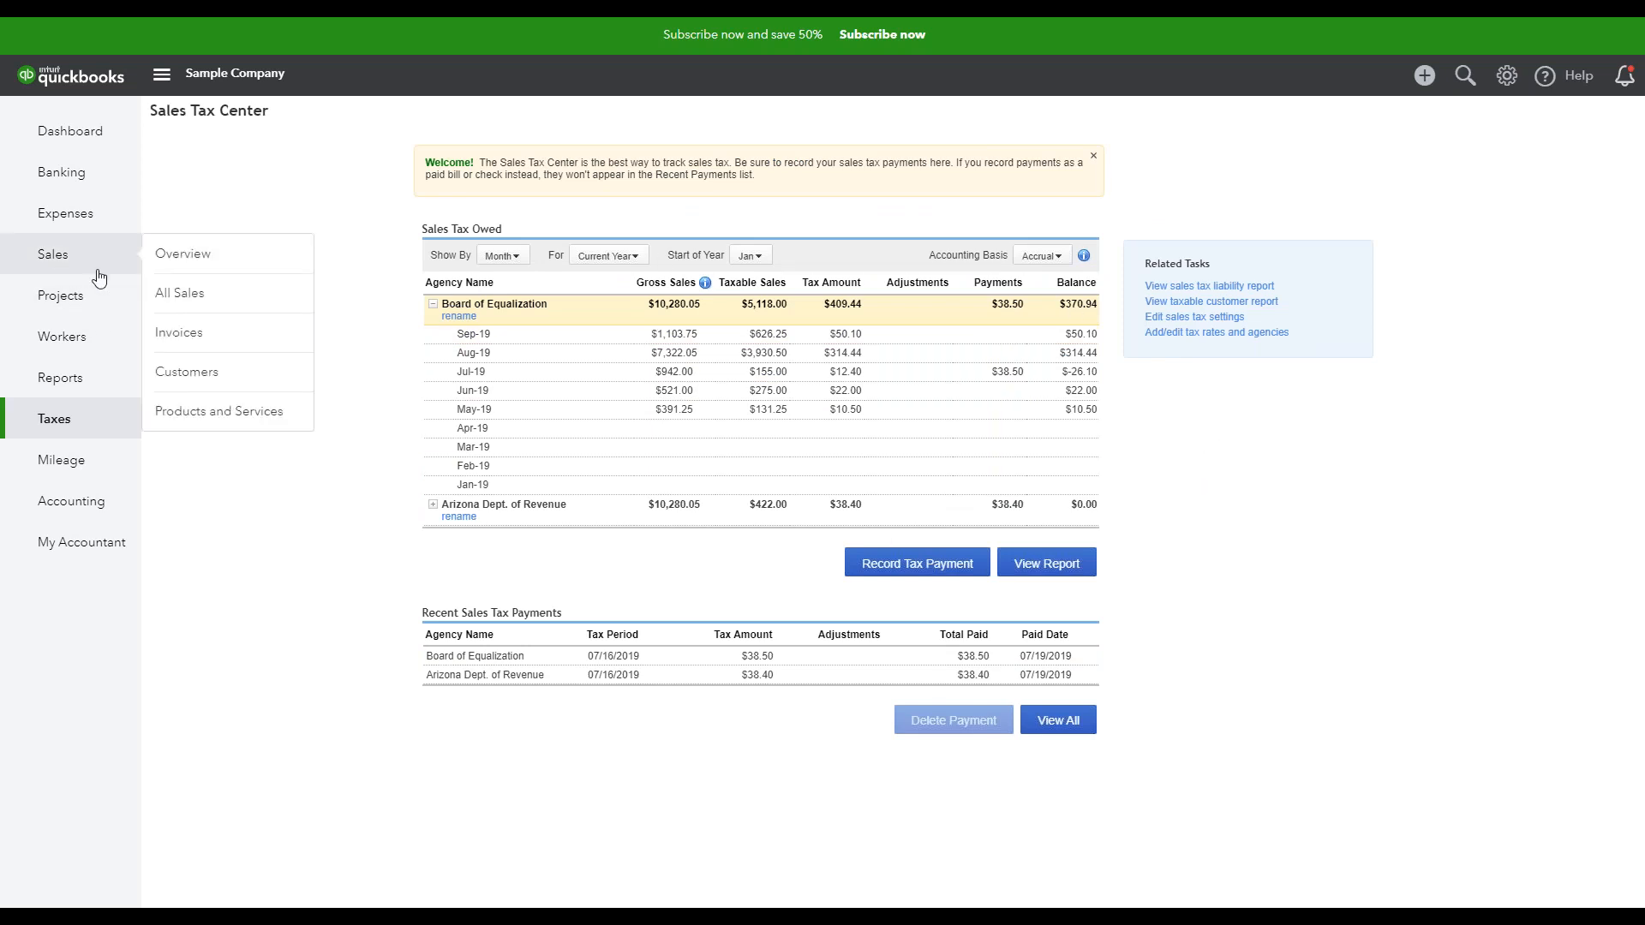
pyautogui.click(256, 341)
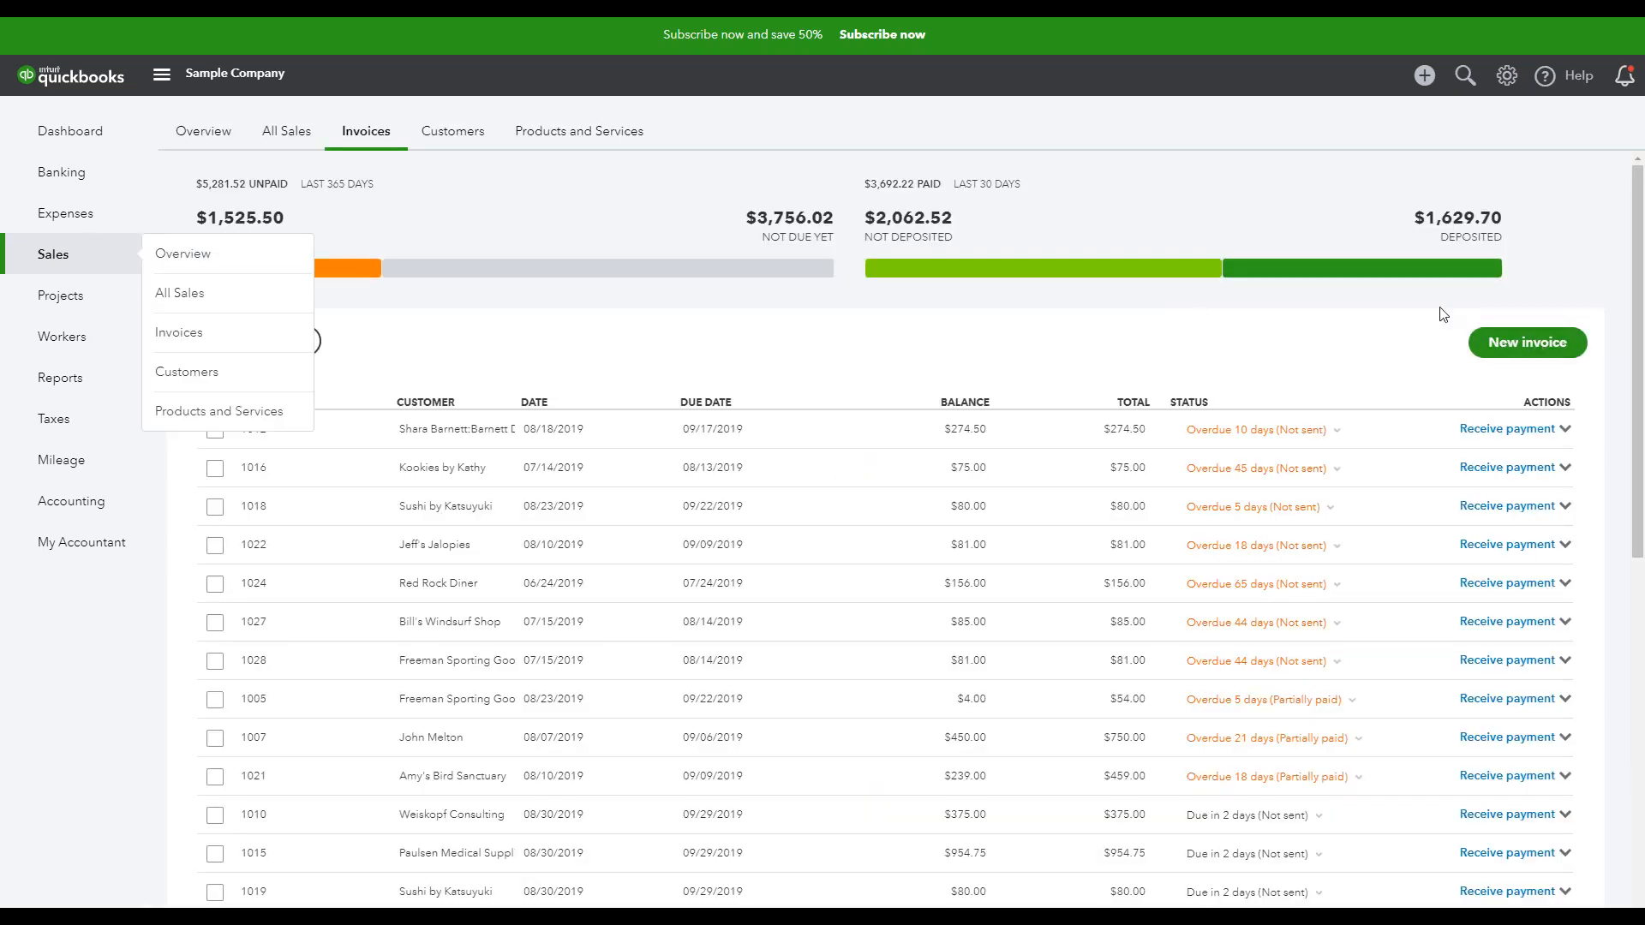
pyautogui.click(1528, 355)
pyautogui.click(1530, 342)
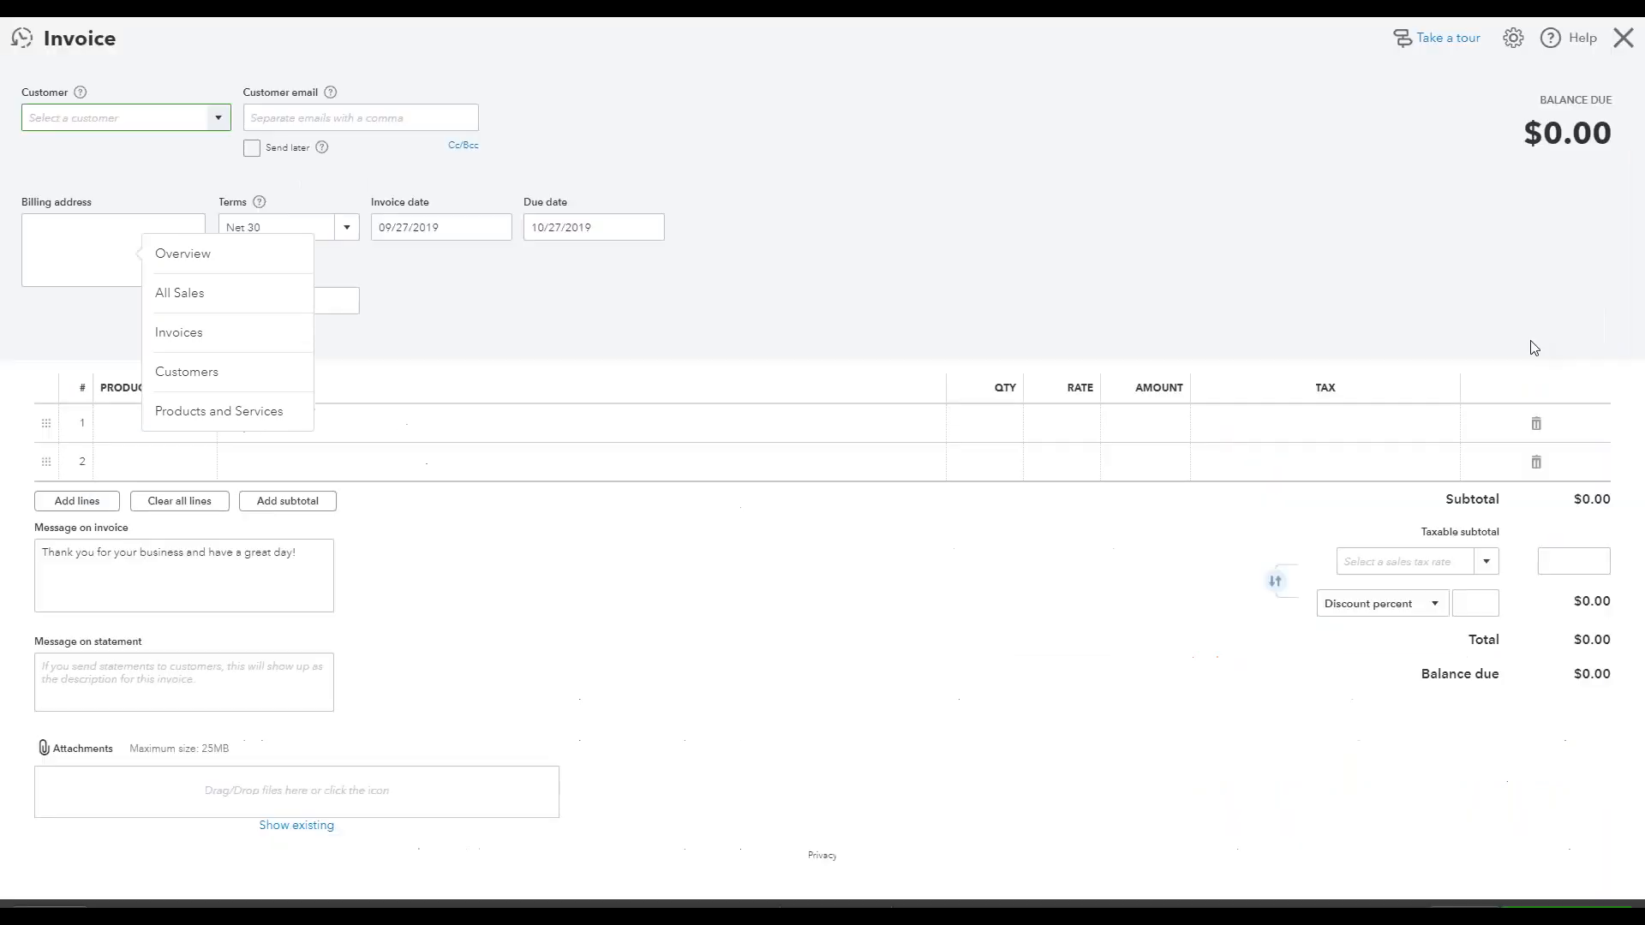
pyautogui.click(216, 117)
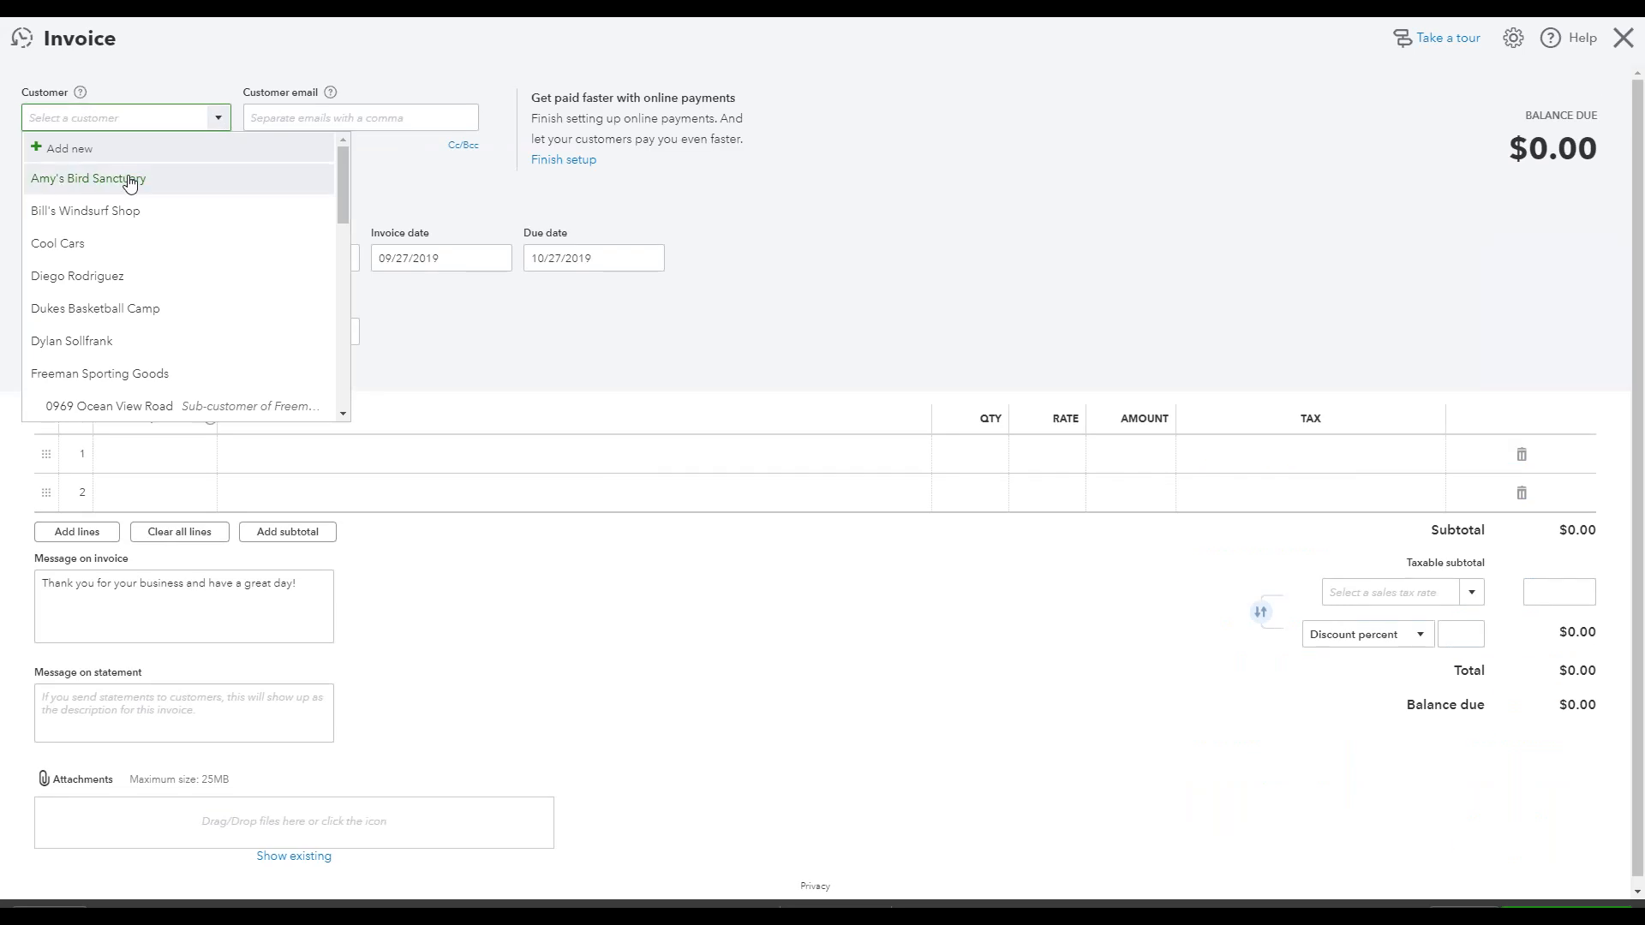
pyautogui.click(127, 190)
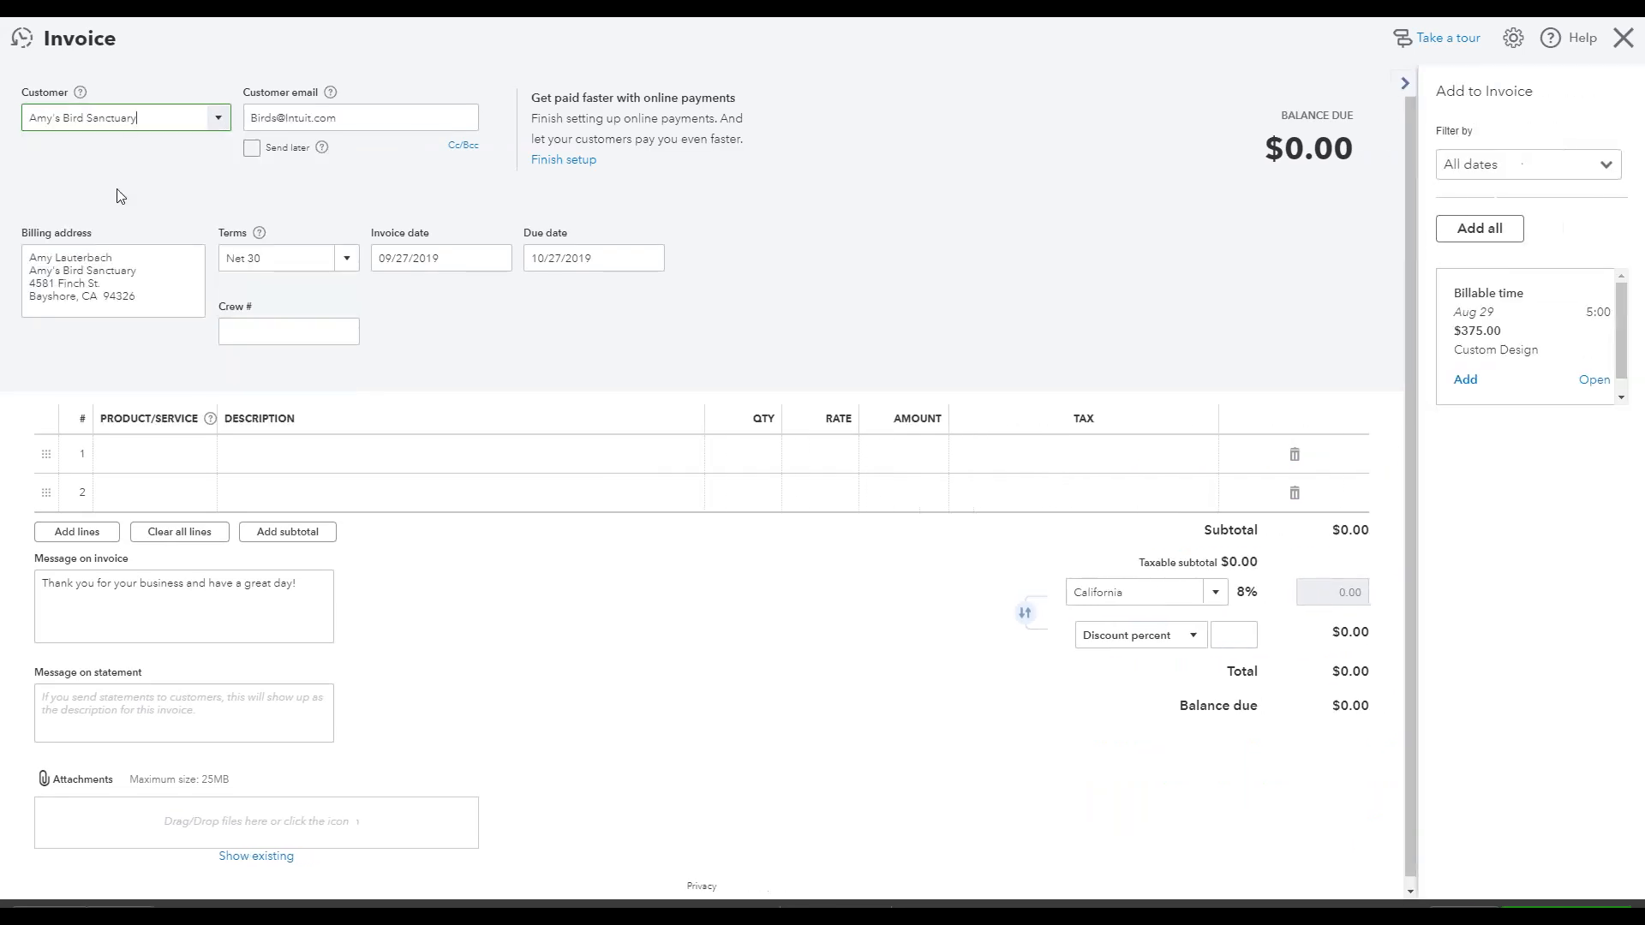
pyautogui.click(1405, 86)
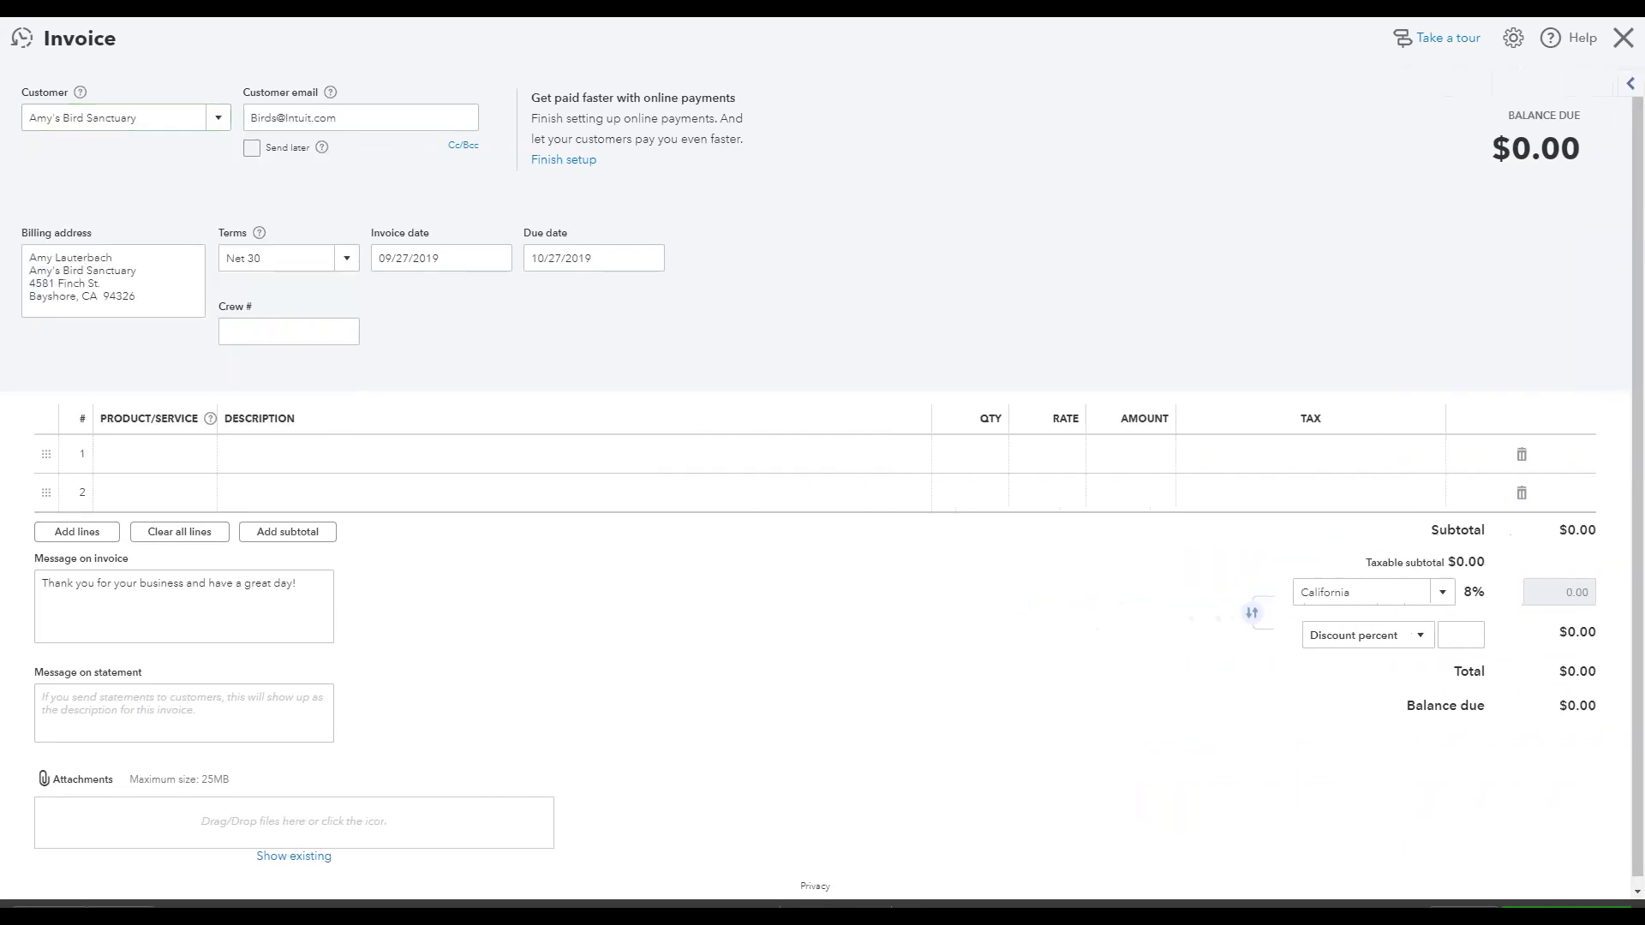
# Step: Add the Pump item to the first invoice line and apply the Albany County WY (6%) sales tax rate to the invoice
pyautogui.click(207, 456)
pyautogui.click(207, 455)
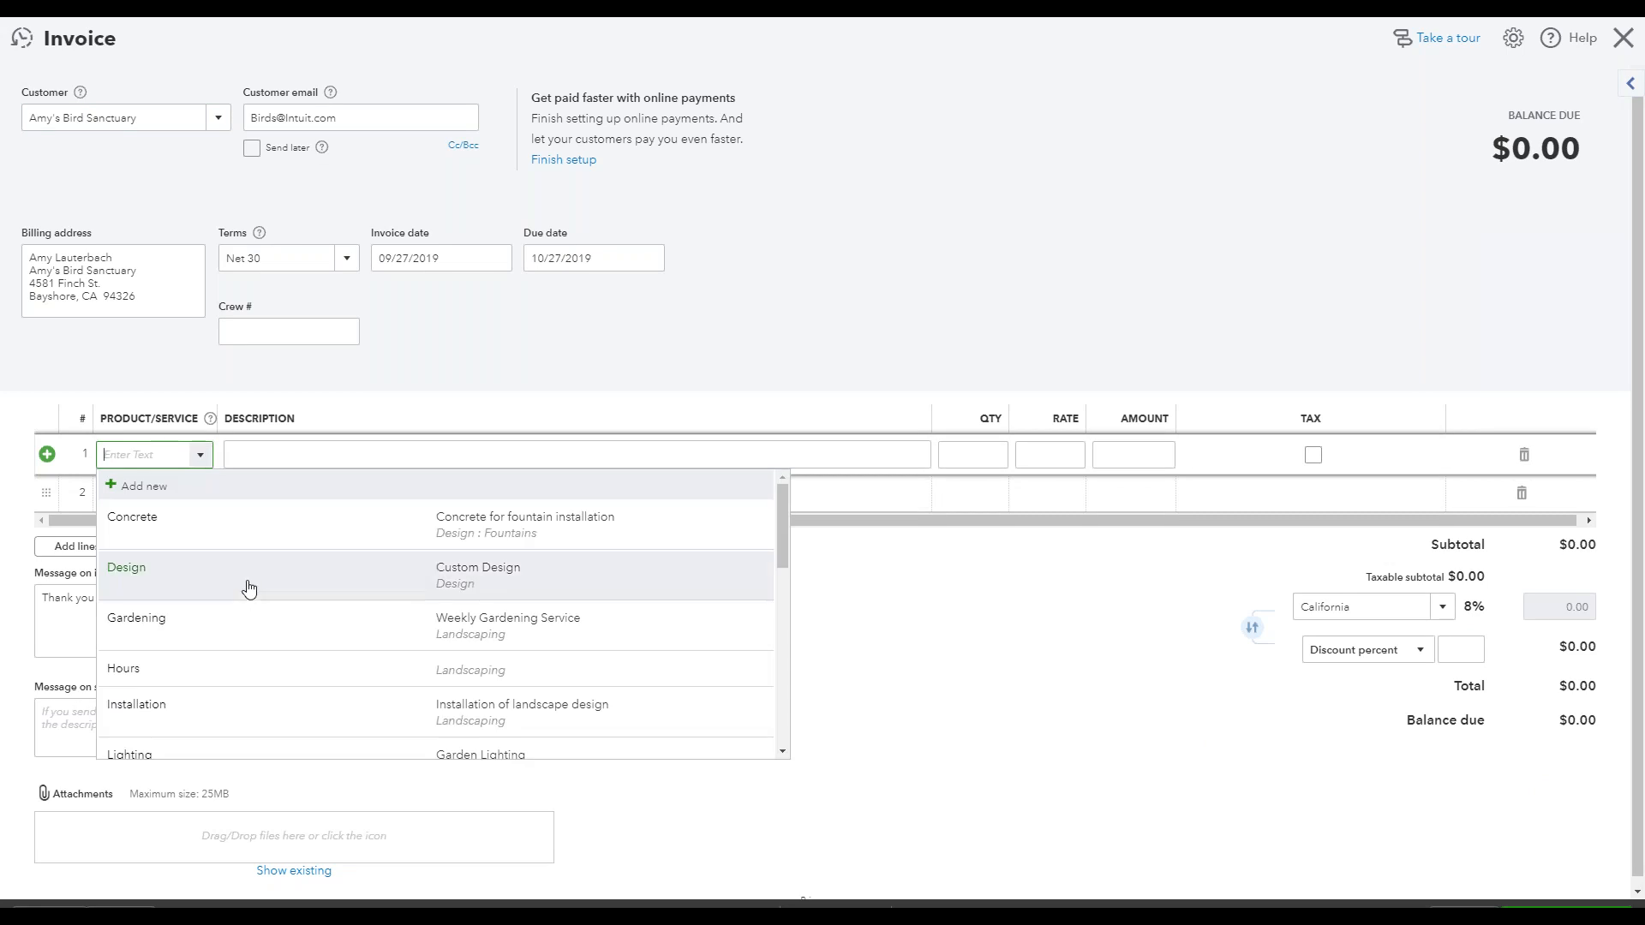
pyautogui.scroll(-3, 246, 582)
pyautogui.scroll(-2, 237, 588)
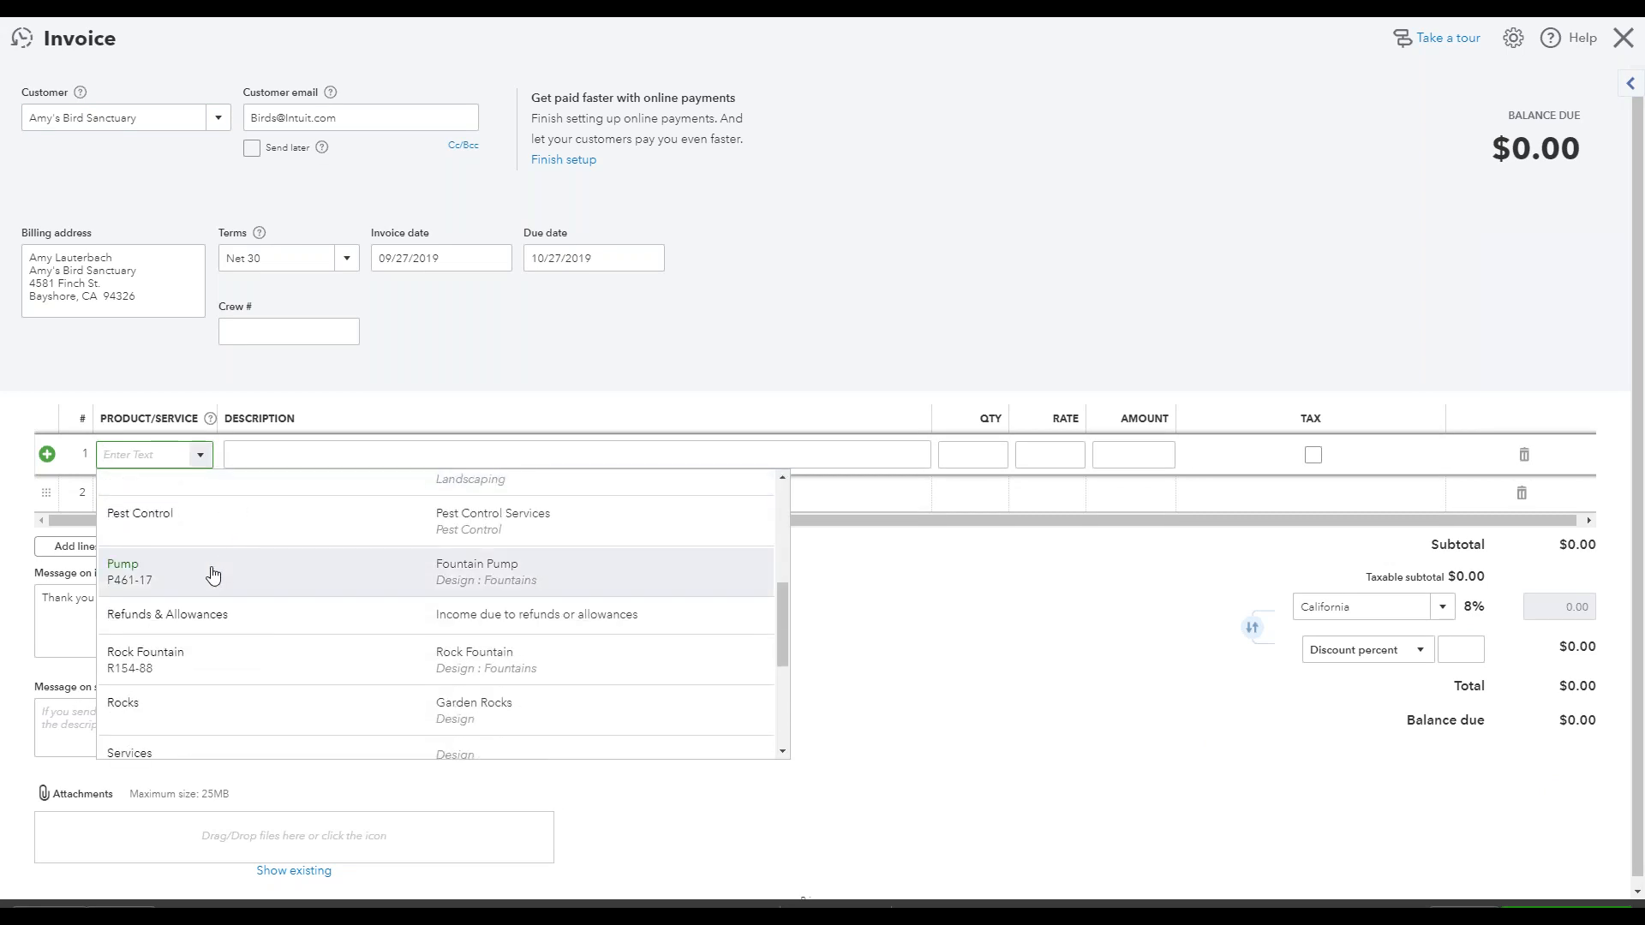
pyautogui.click(209, 574)
pyautogui.click(635, 579)
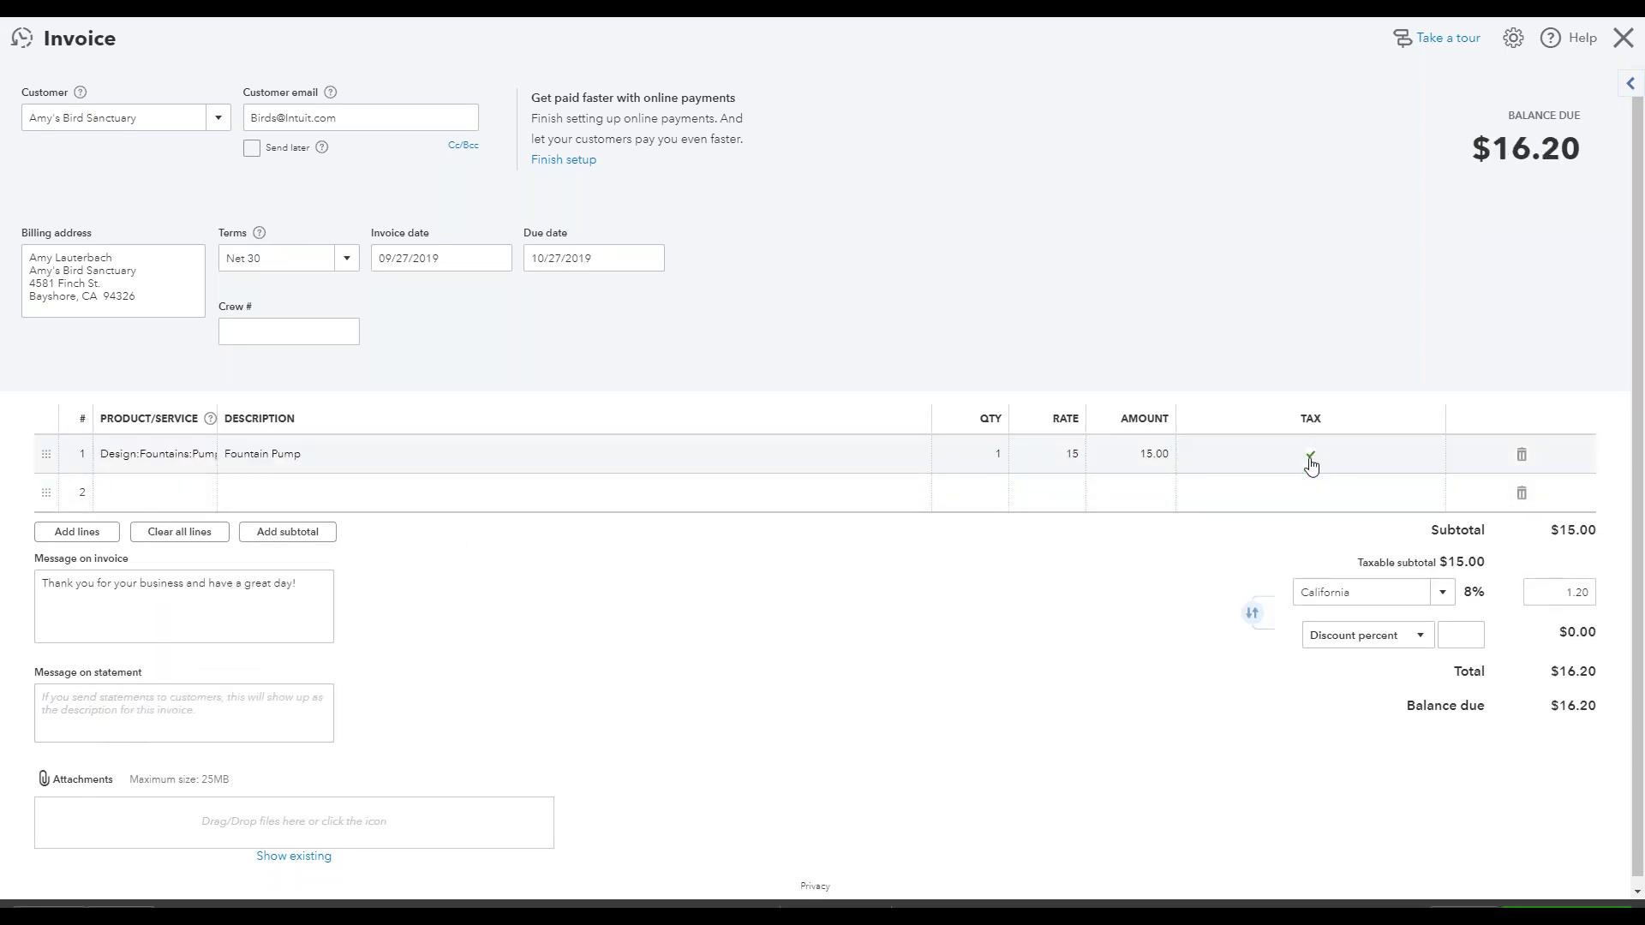
pyautogui.click(1449, 602)
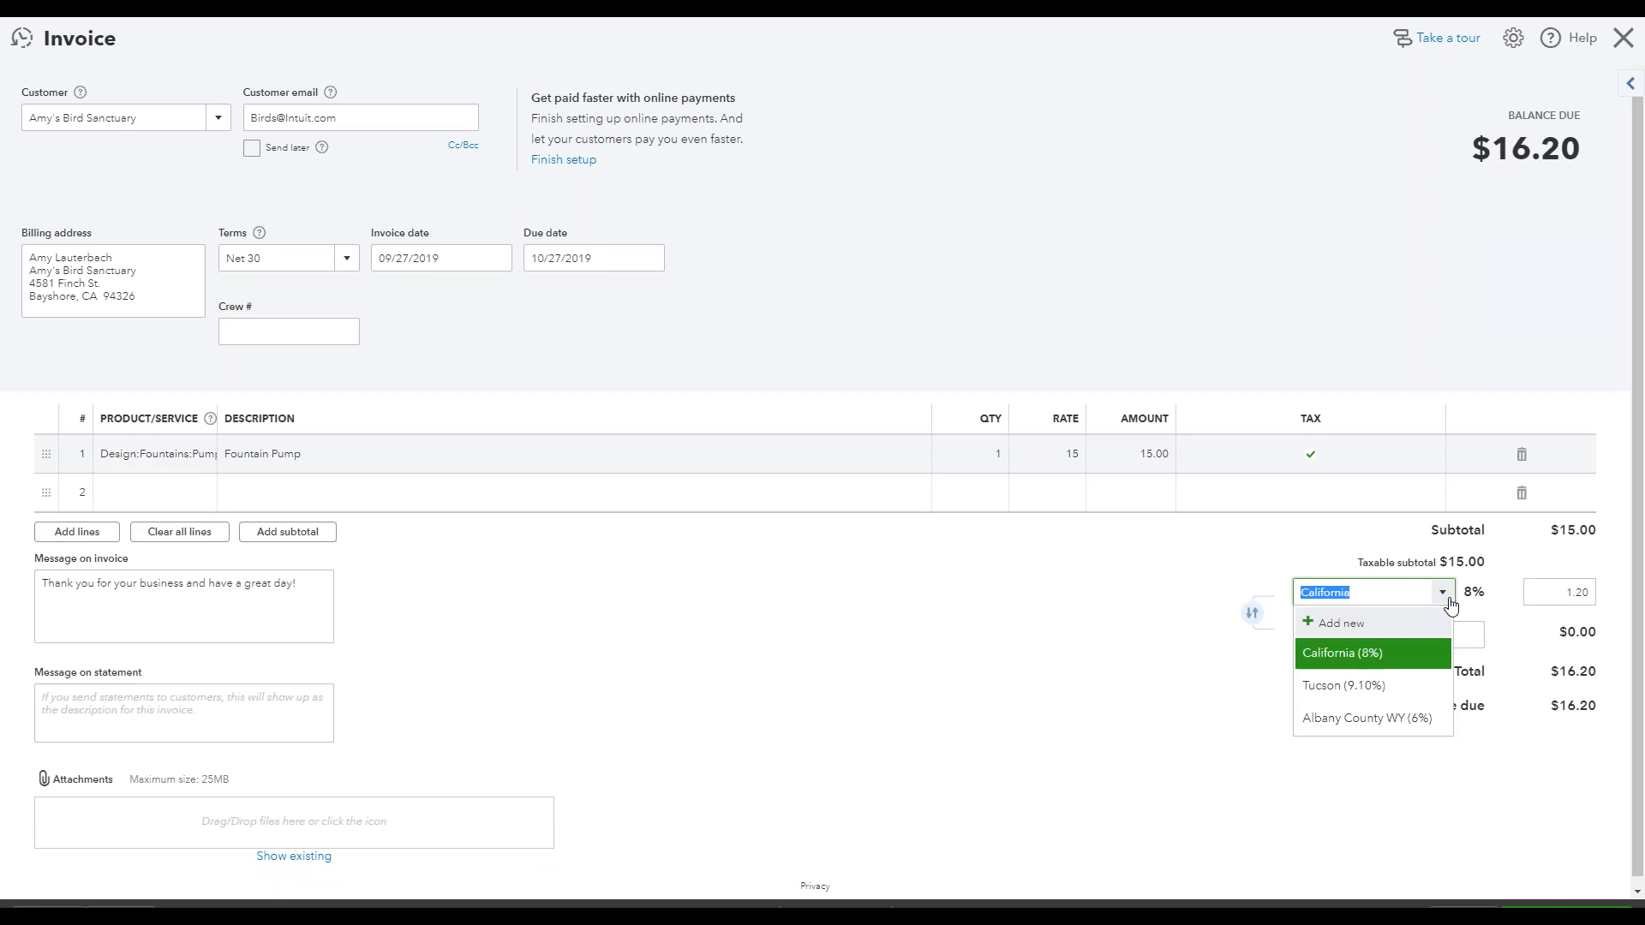
pyautogui.click(1399, 718)
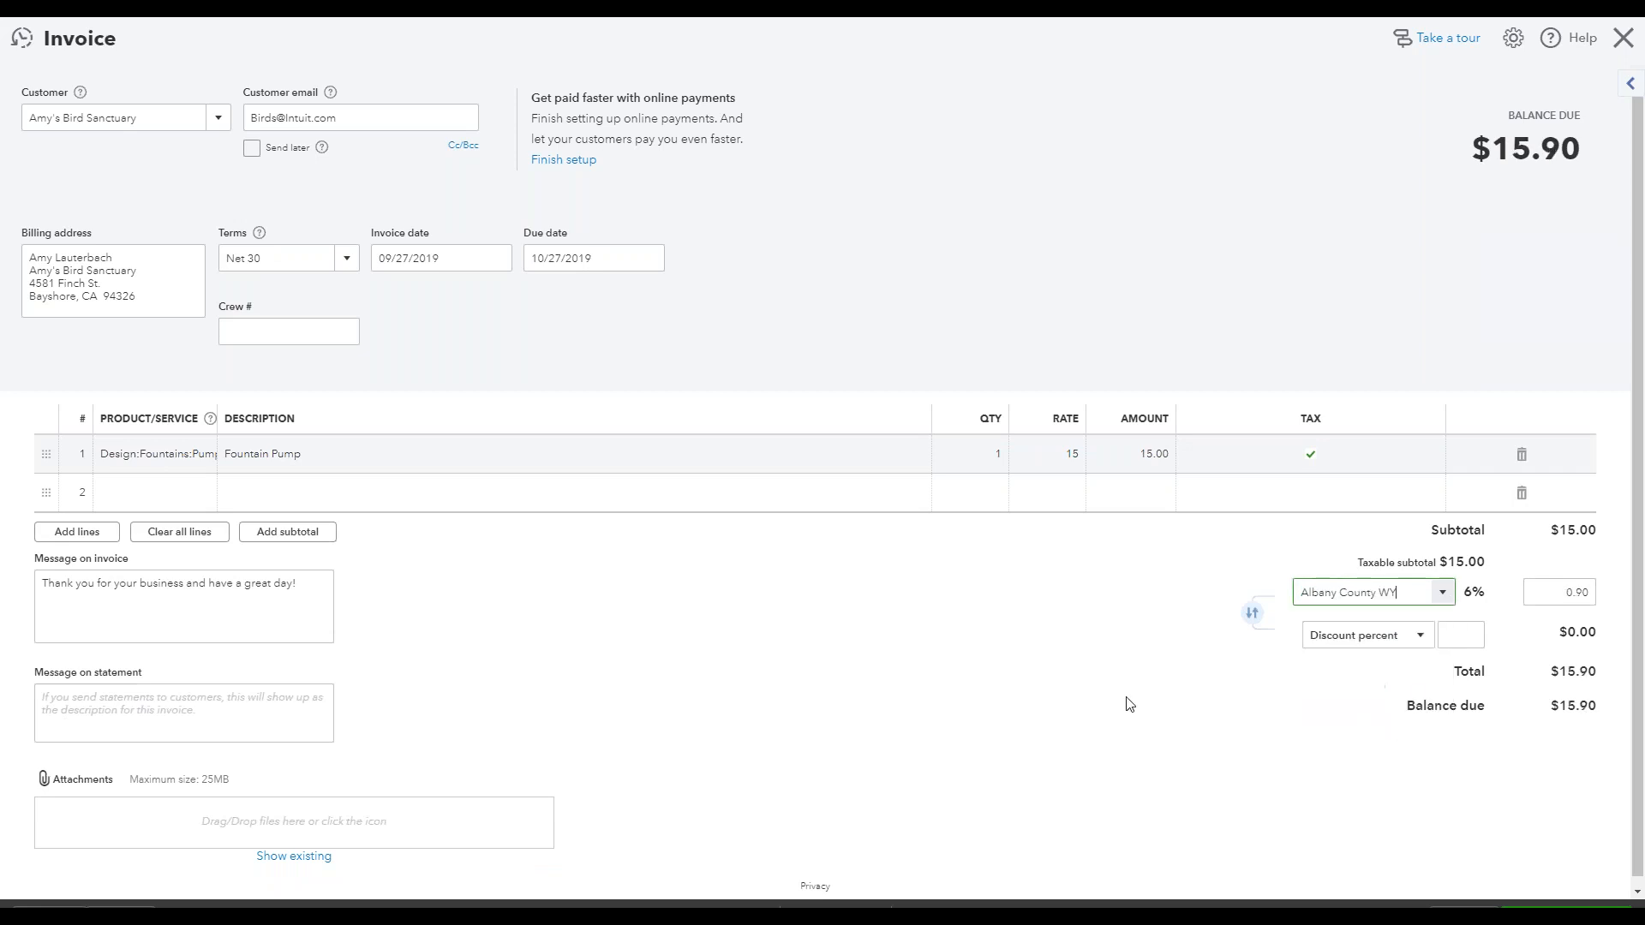
# Step: Check the Pump line's rate, save the Amy's Bird Sanctuary invoice, and open the Sales Tax Center
pyautogui.click(1032, 599)
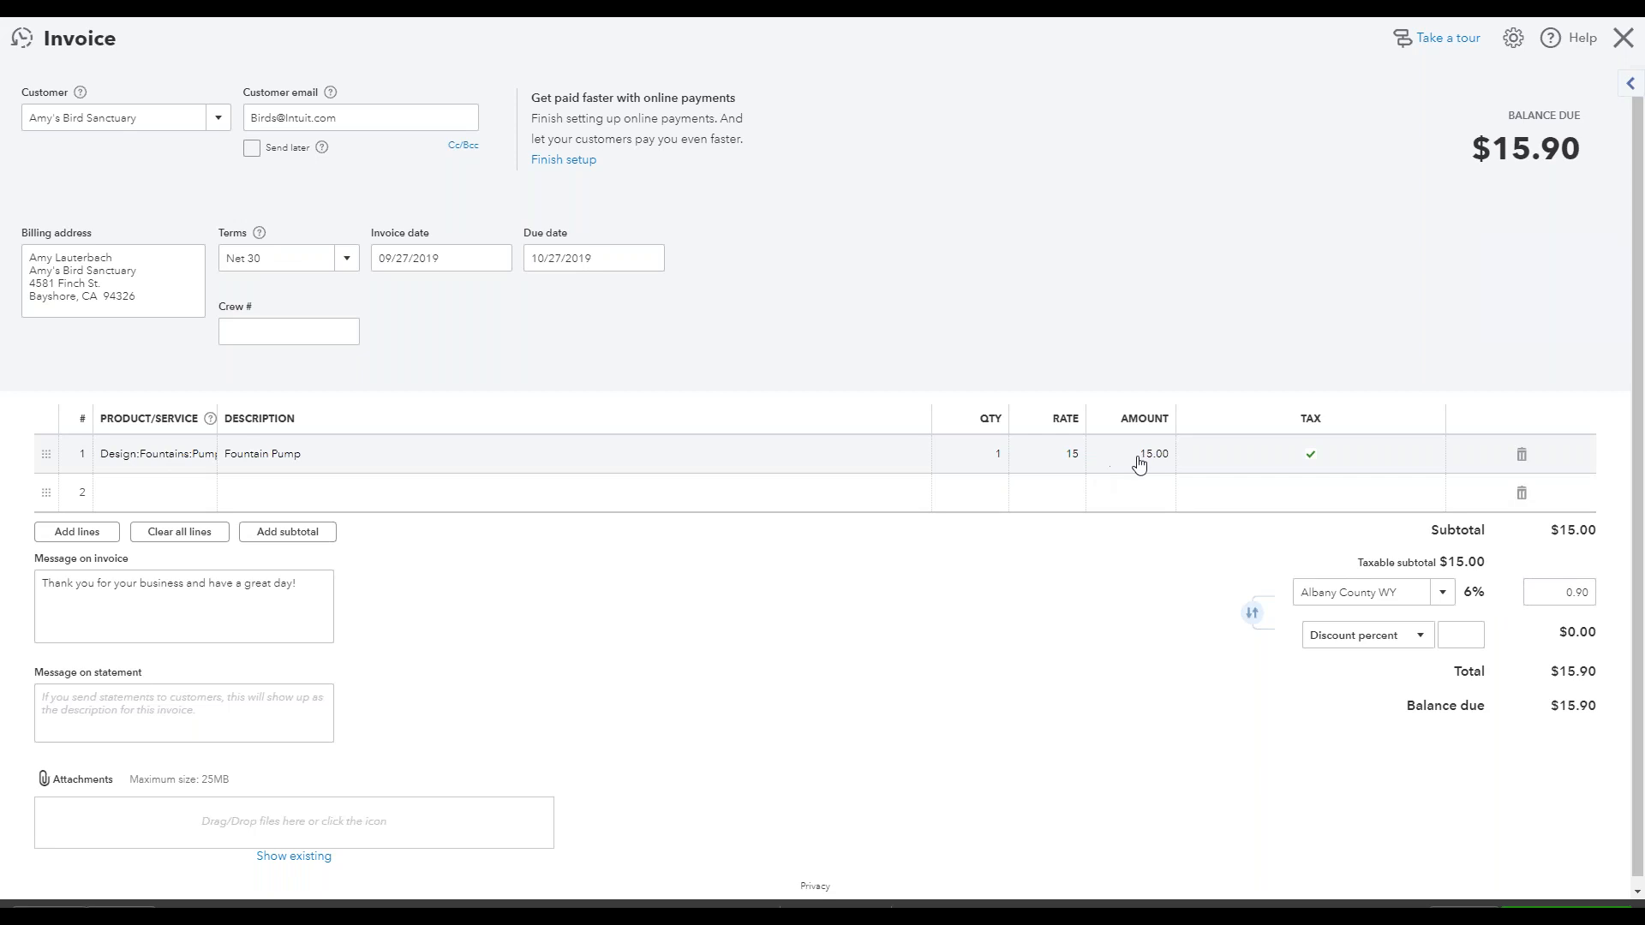
pyautogui.click(1053, 462)
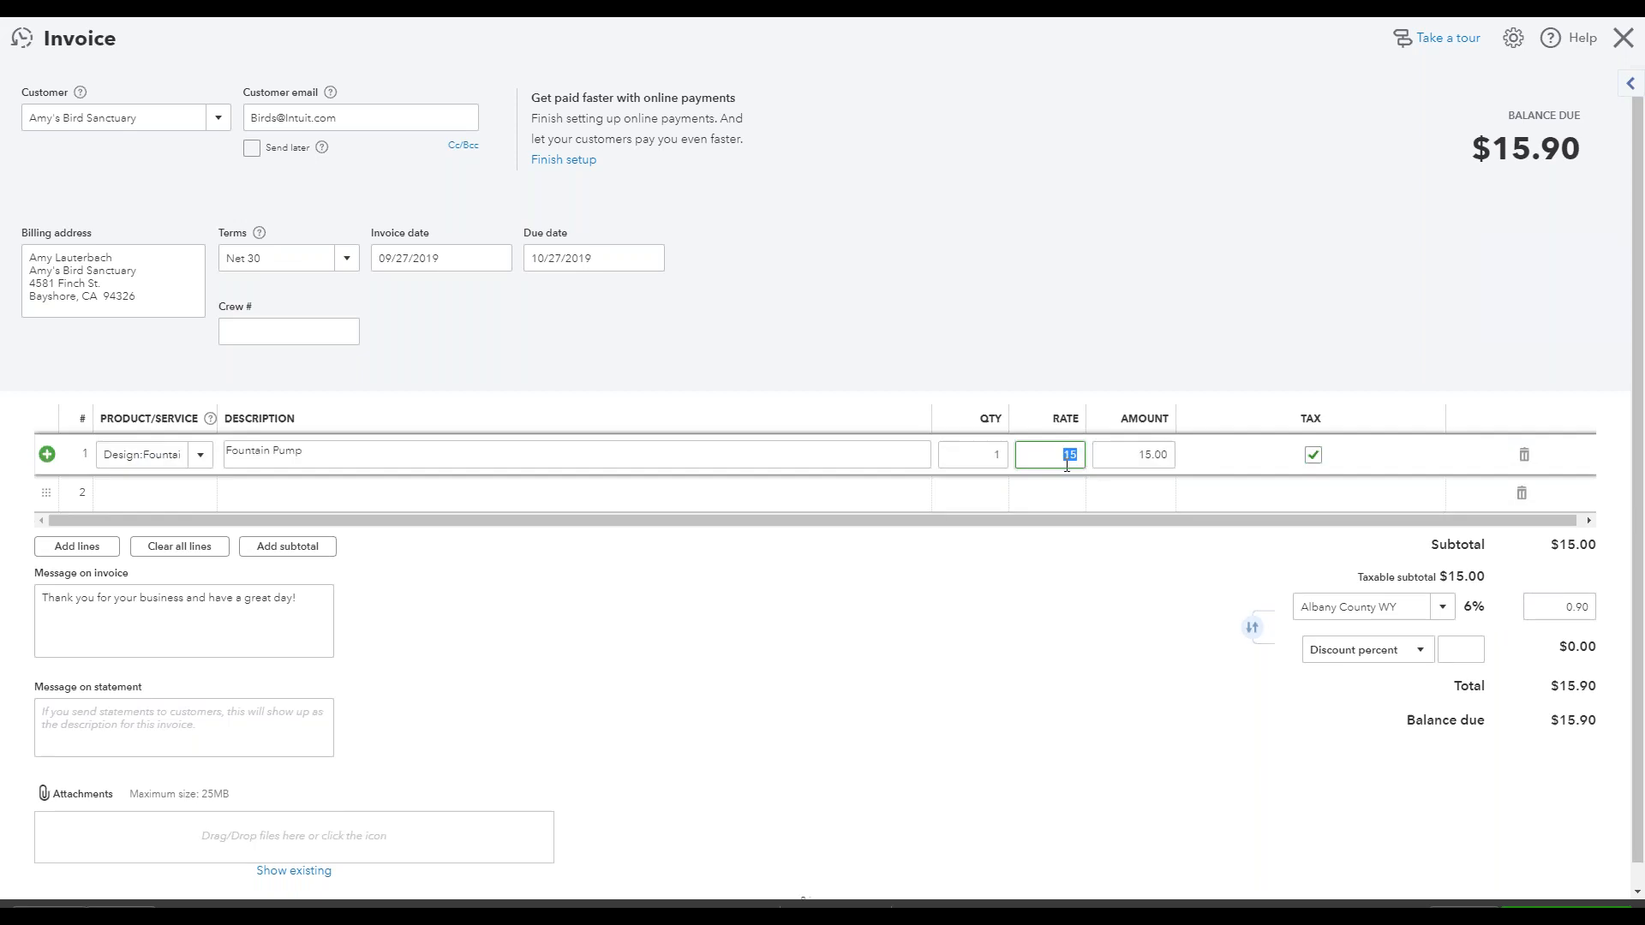
pyautogui.click(1062, 599)
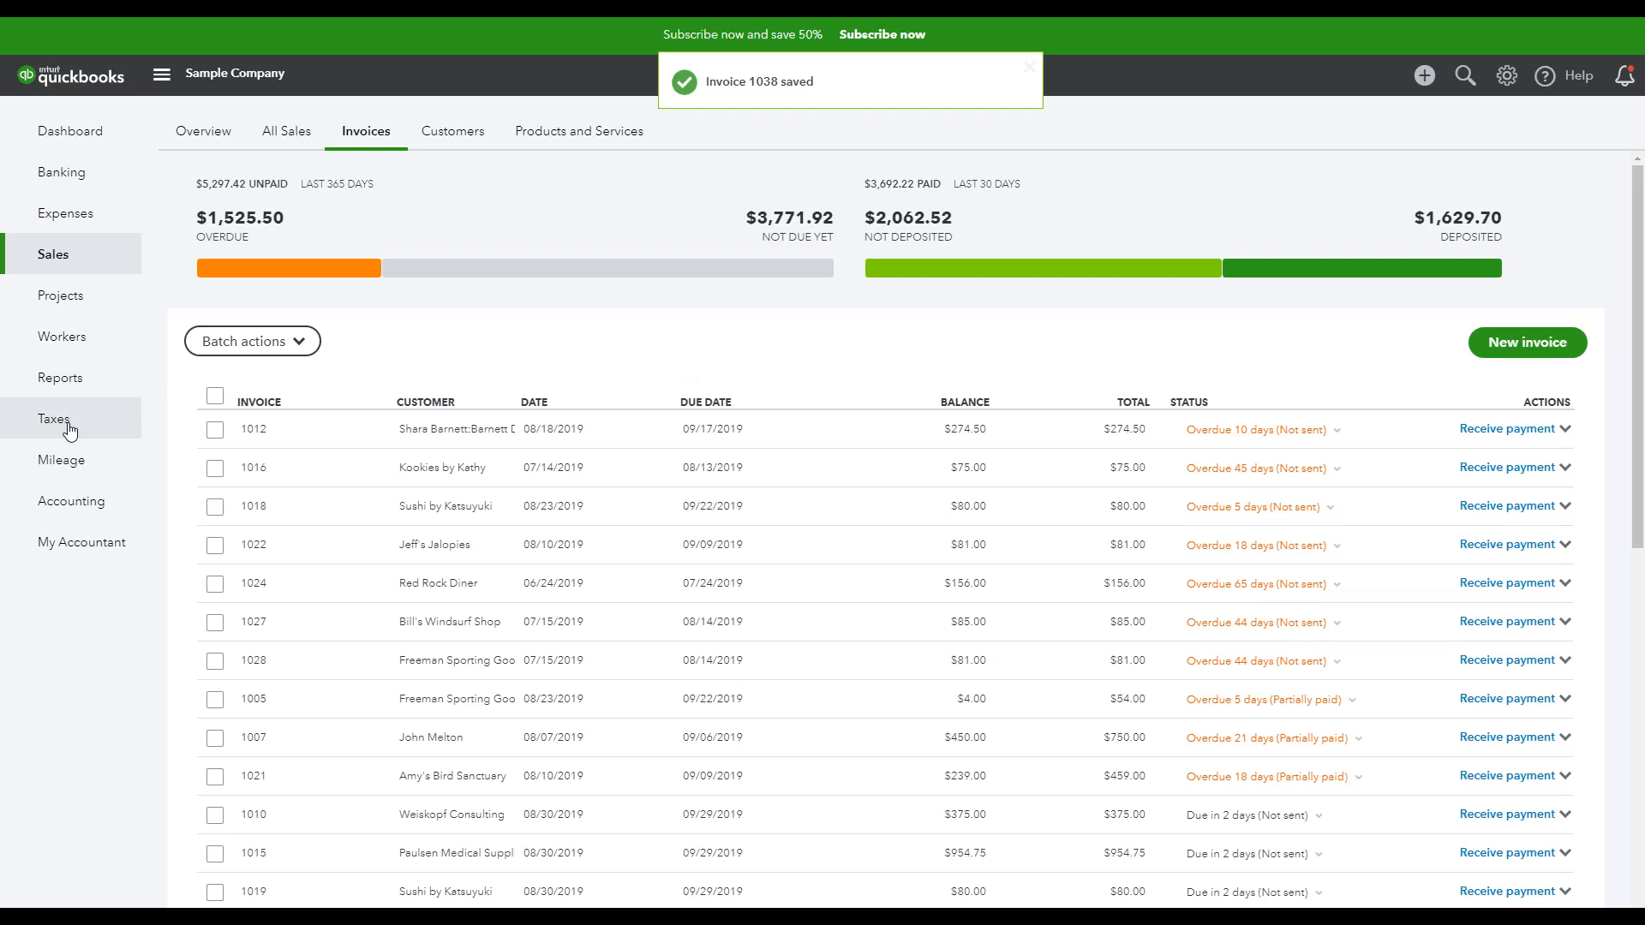
pyautogui.click(70, 431)
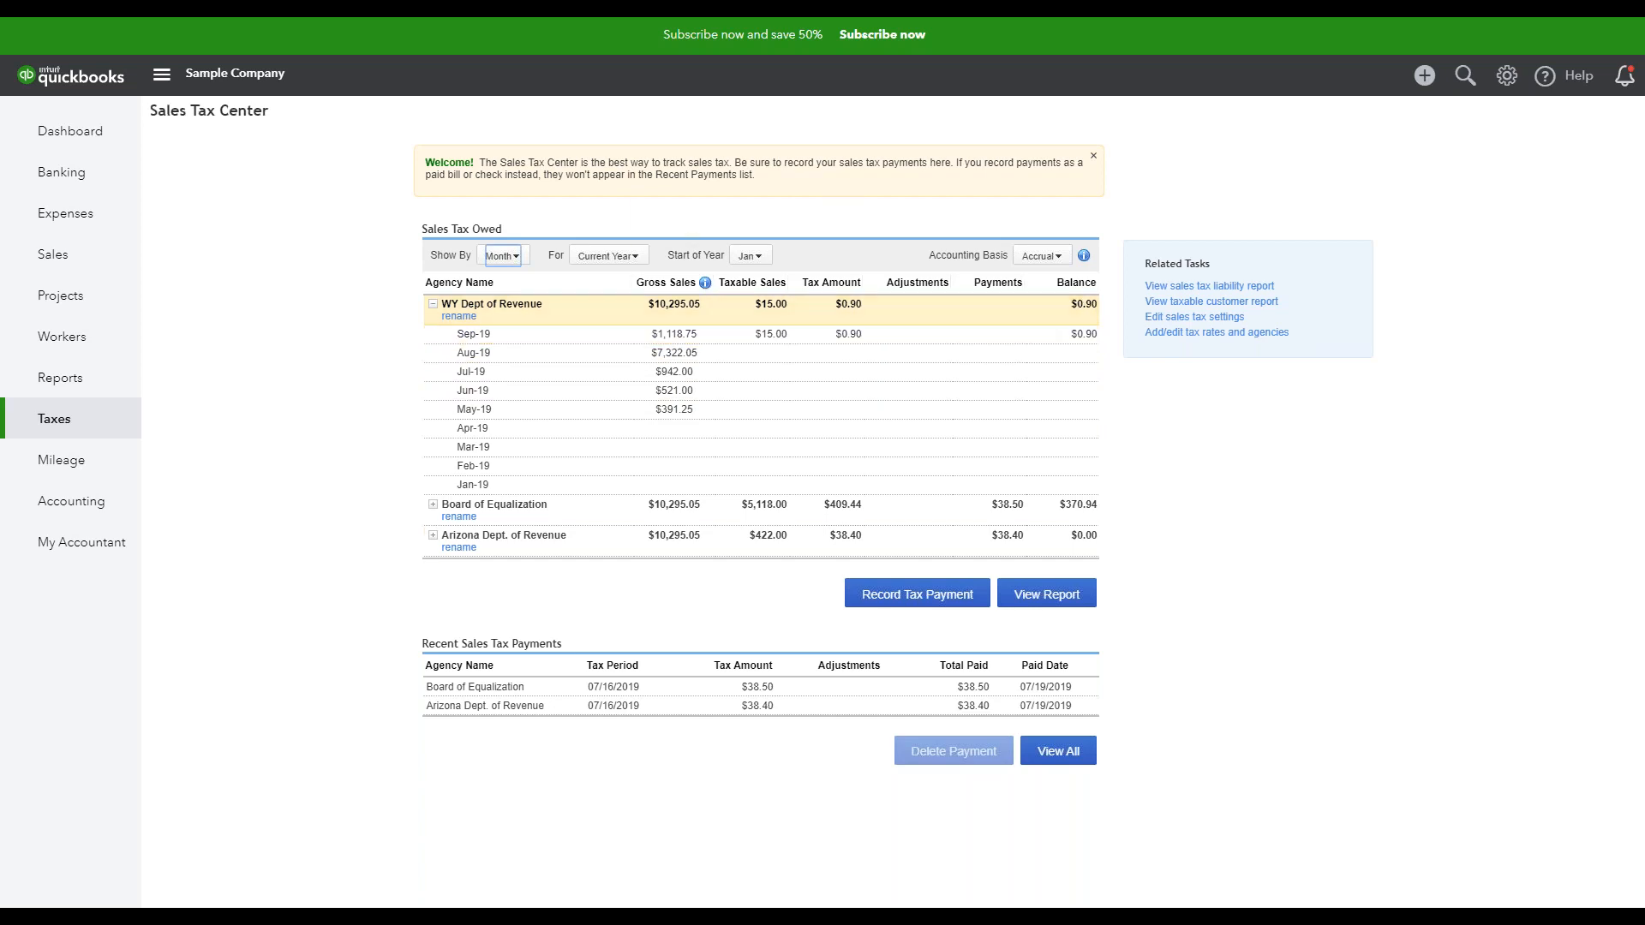
# Step: Start a sales tax payment to WY Dept of Revenue from the Checking account, dated 09/27/2019, for the tax period ending 09/30/2019
pyautogui.click(916, 594)
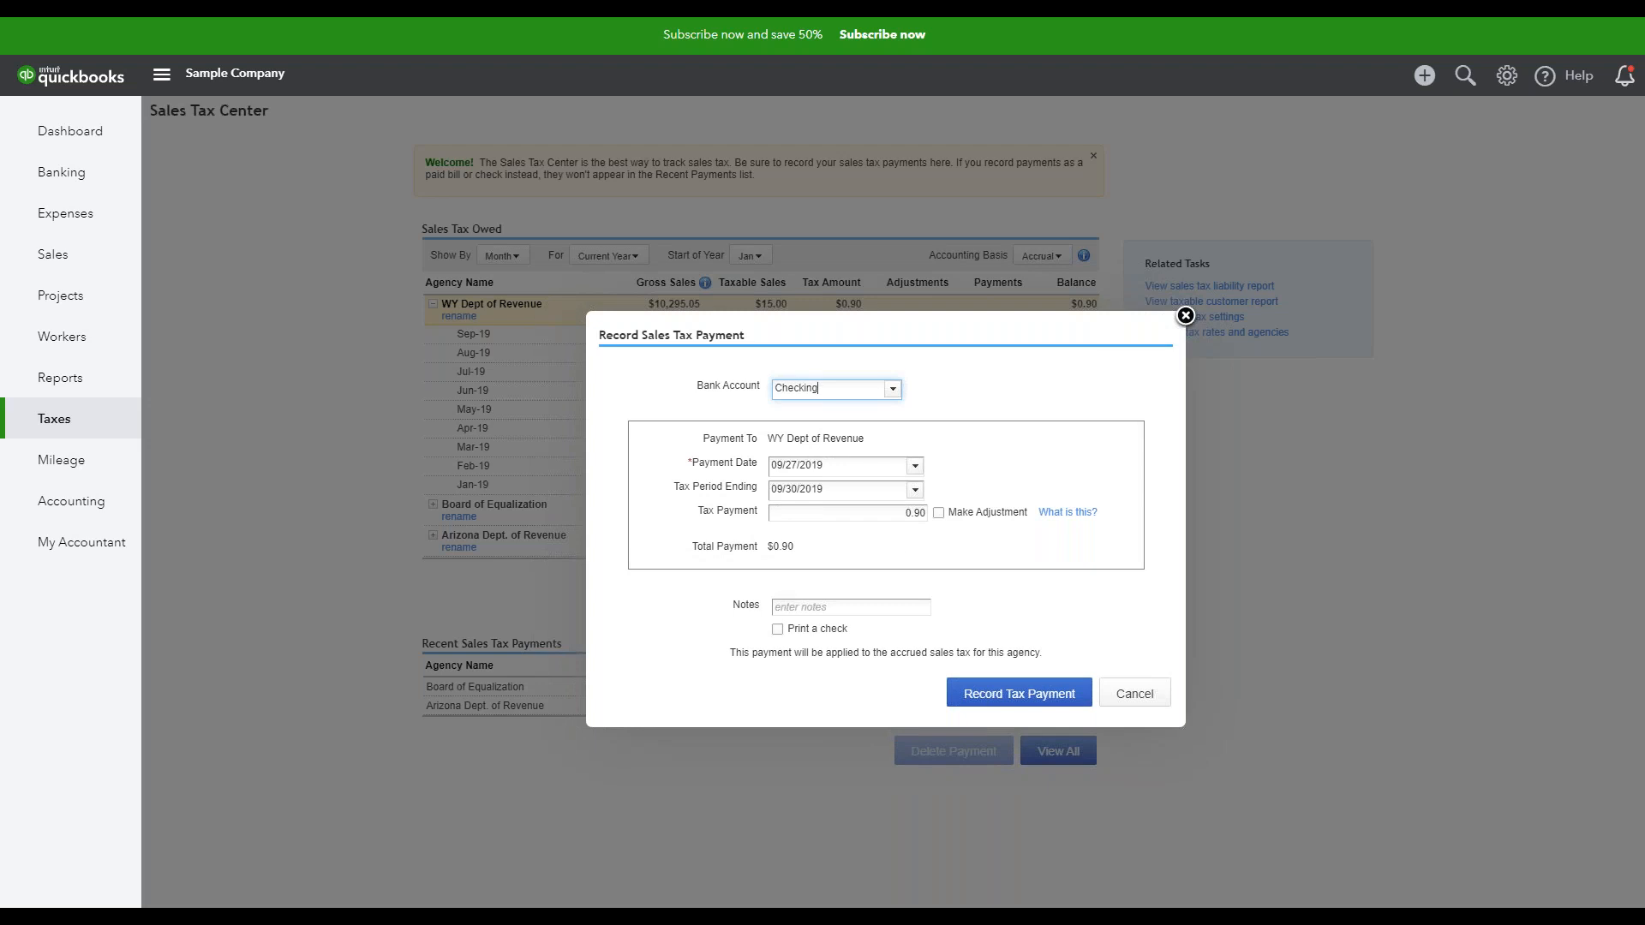
pyautogui.click(892, 390)
pyautogui.click(817, 411)
pyautogui.click(774, 465)
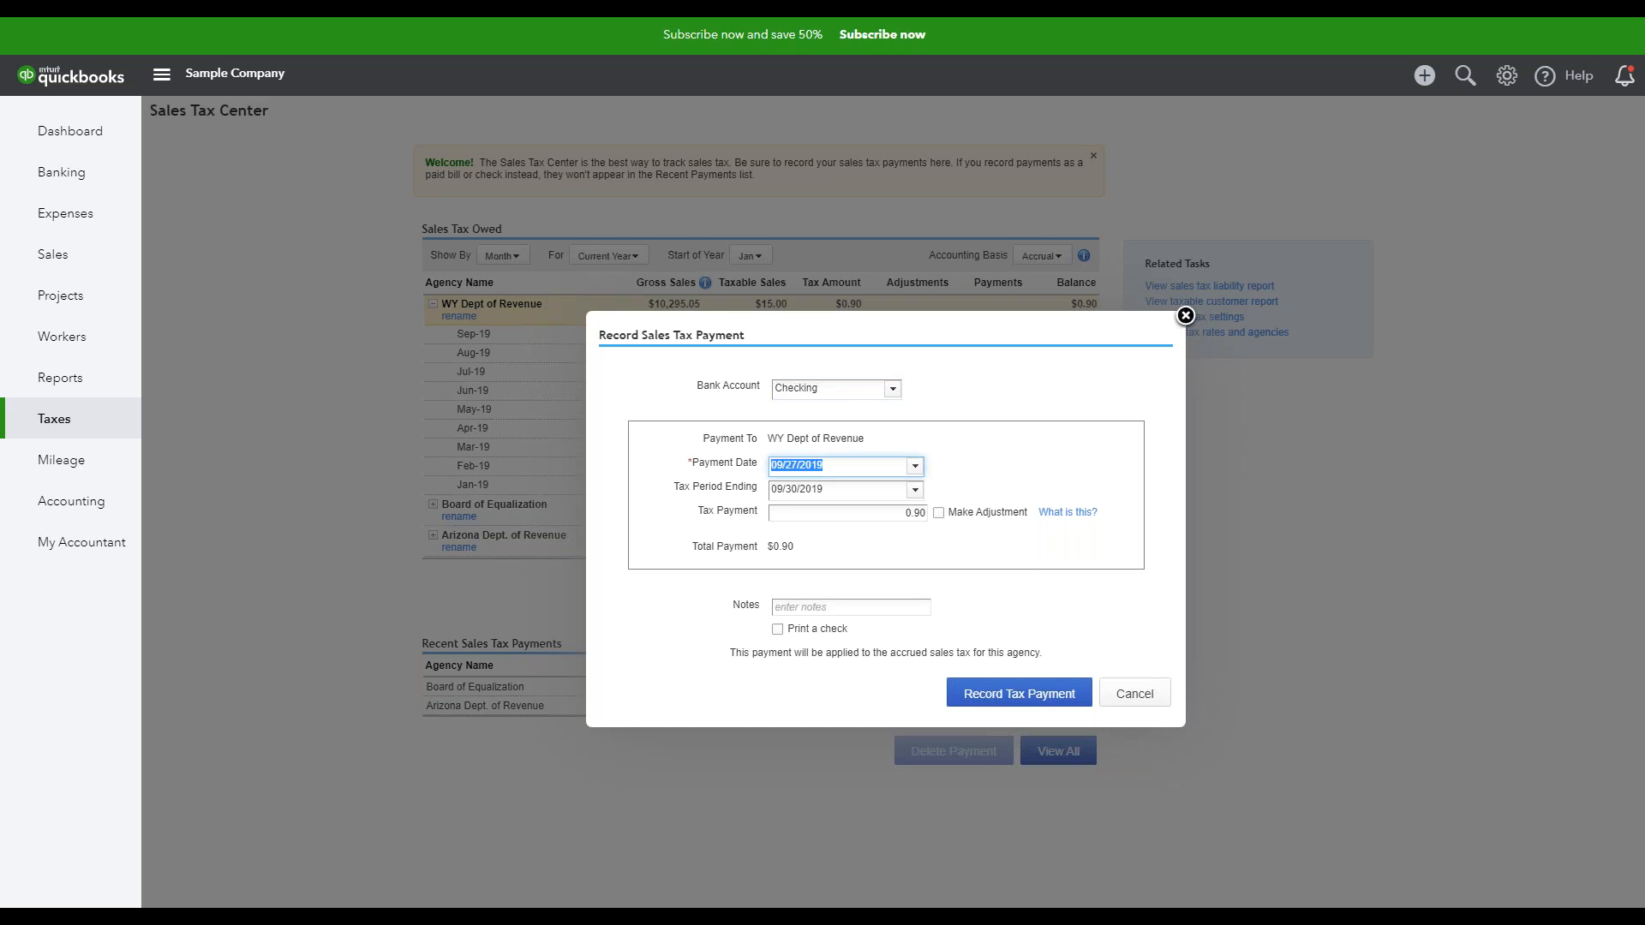
pyautogui.click(841, 491)
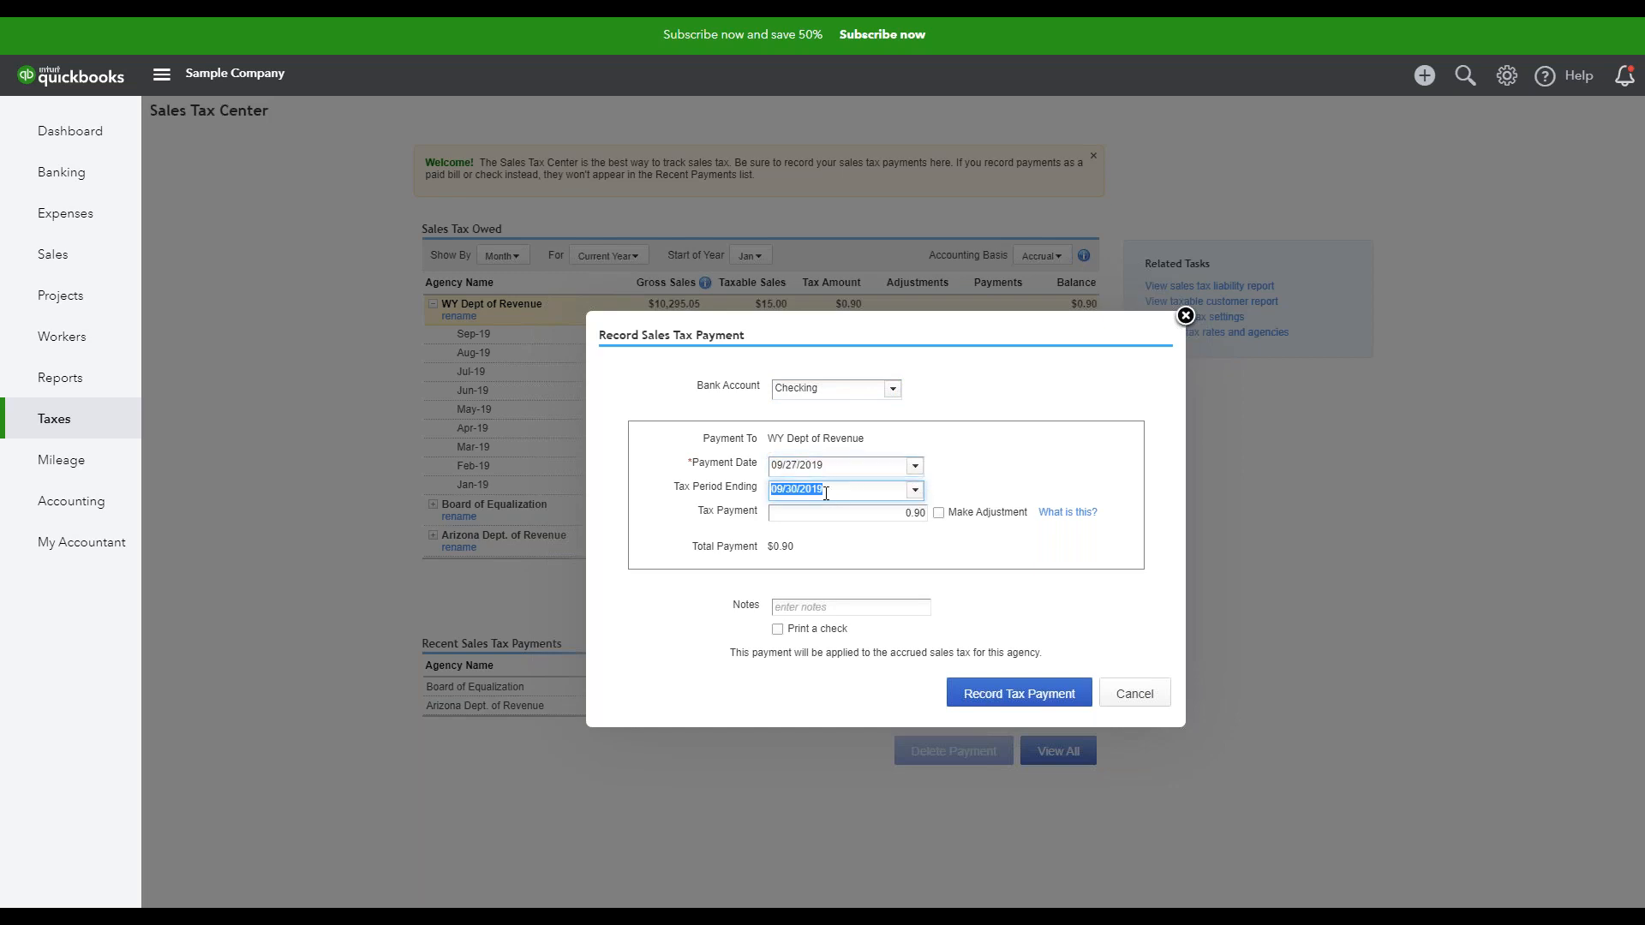
# Step: Keep the tax payment at 0.90, add the note "Filed and paid online." and record the payment
pyautogui.click(842, 514)
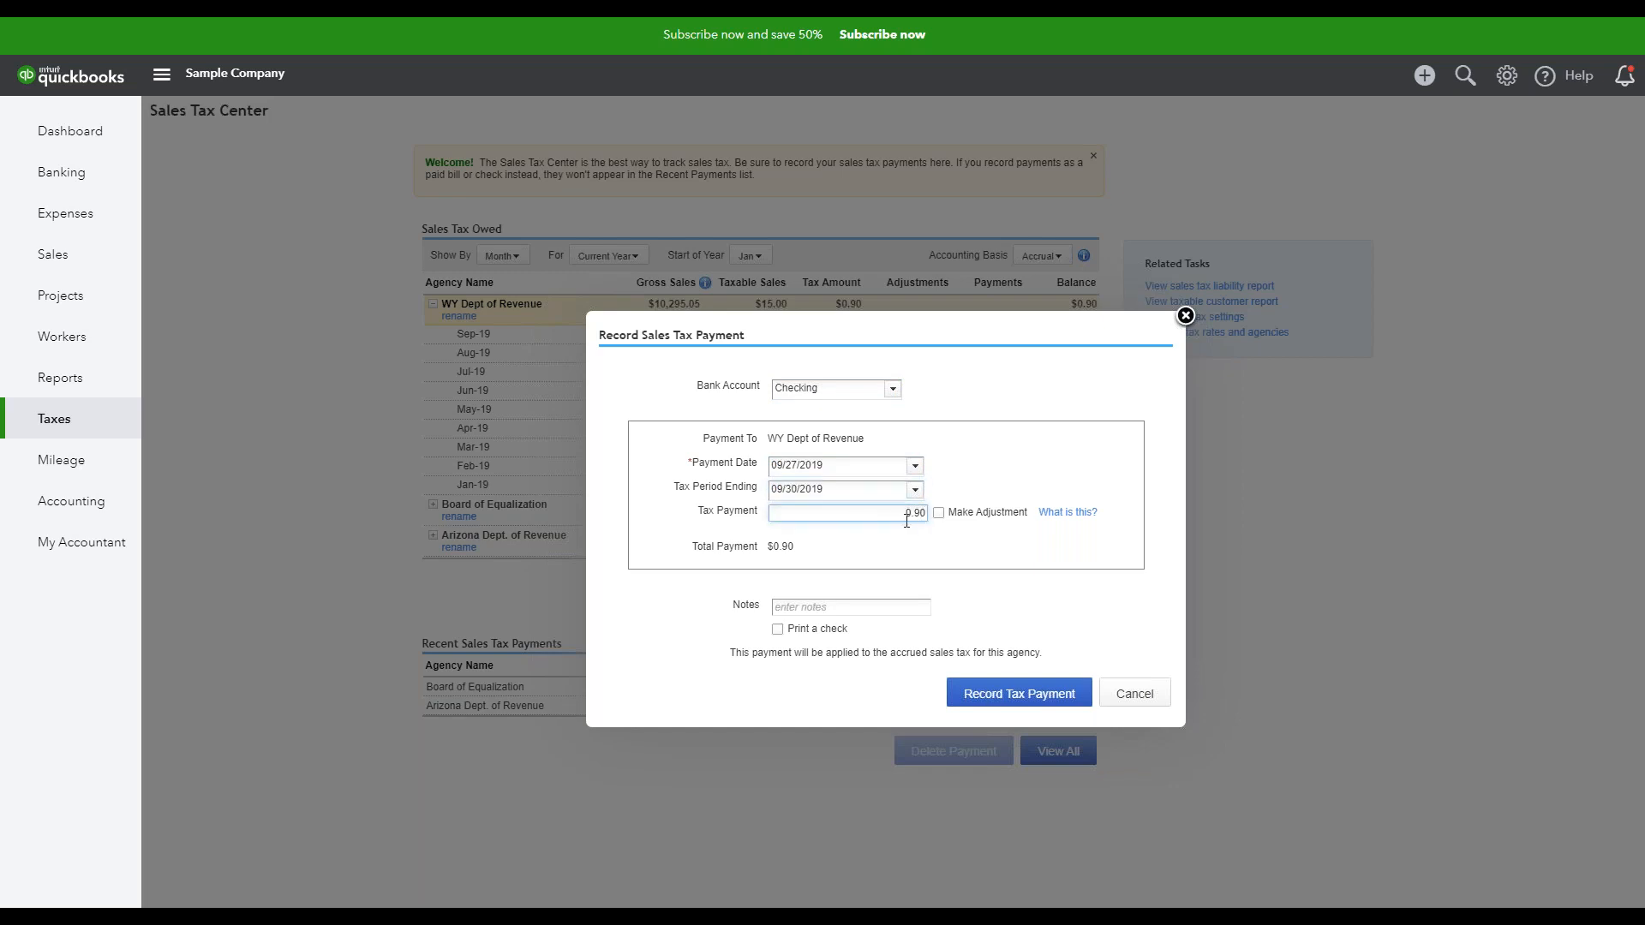
pyautogui.moveTo(894, 515); pyautogui.dragTo(938, 521)
pyautogui.click(820, 610)
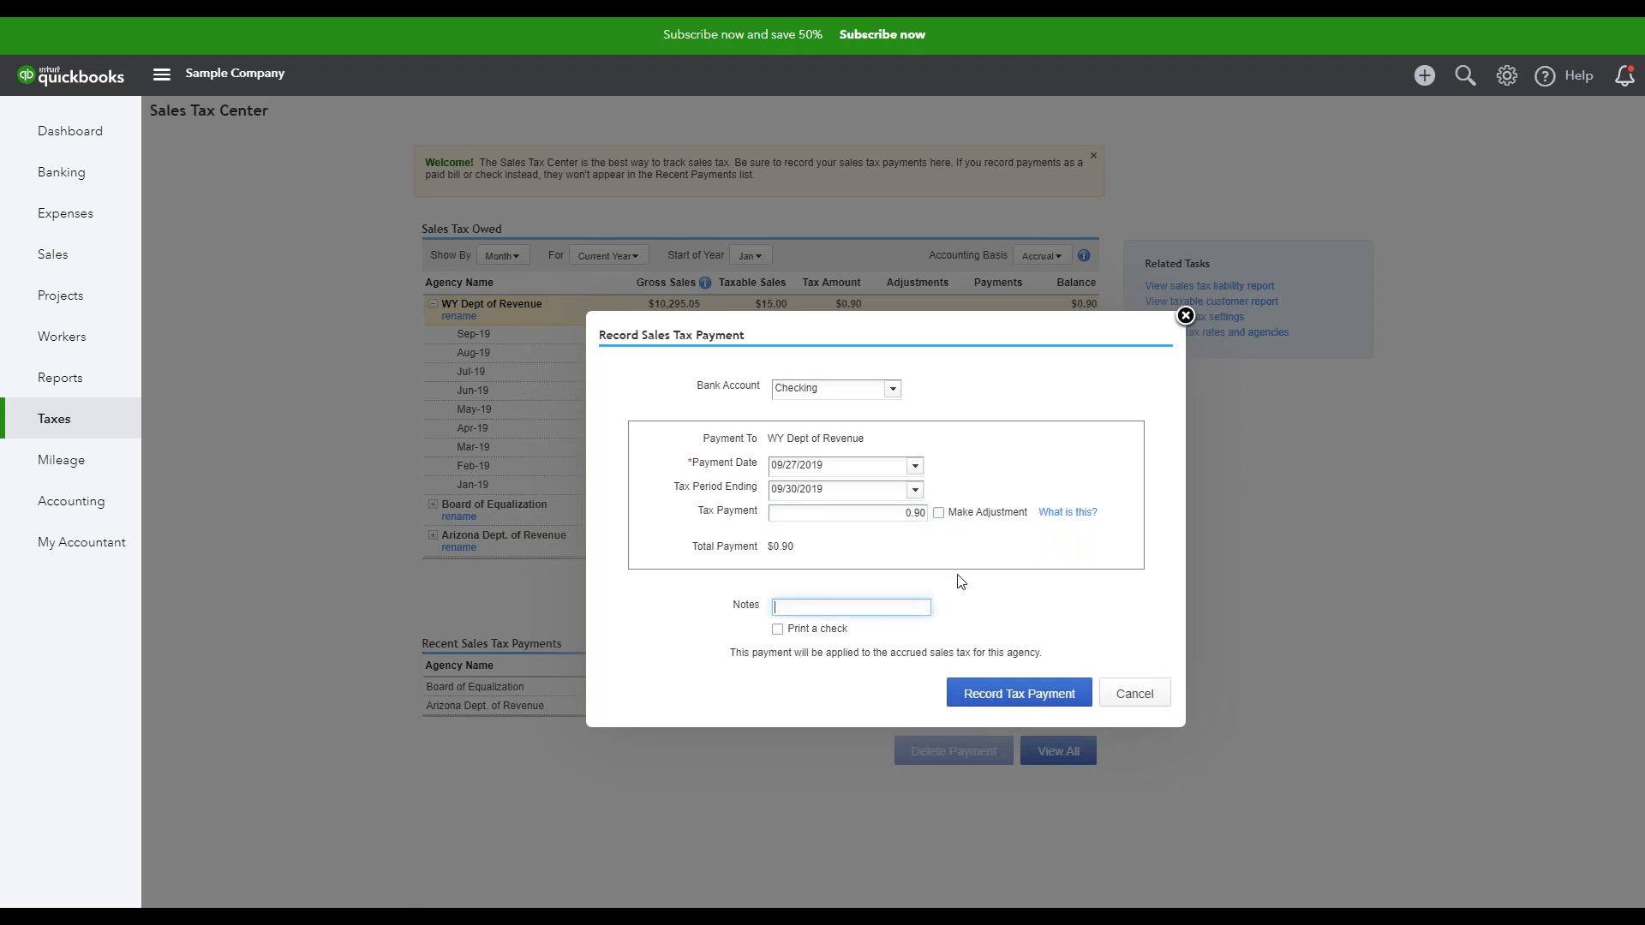
pyautogui.write('Filed and paid online.')
pyautogui.click(999, 690)
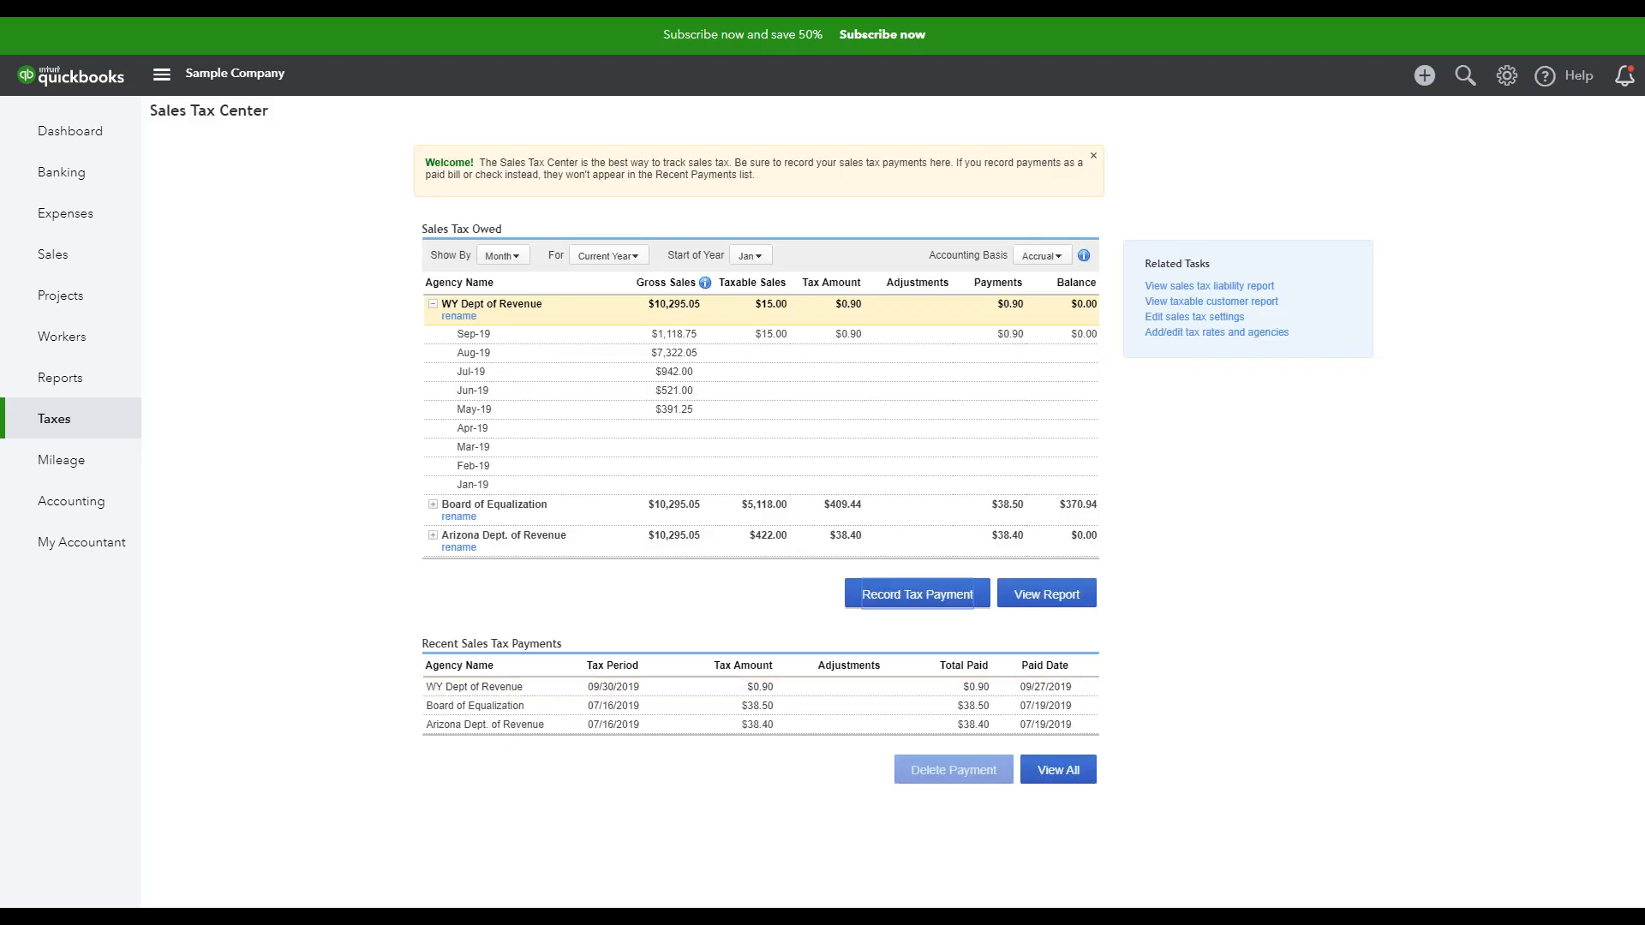